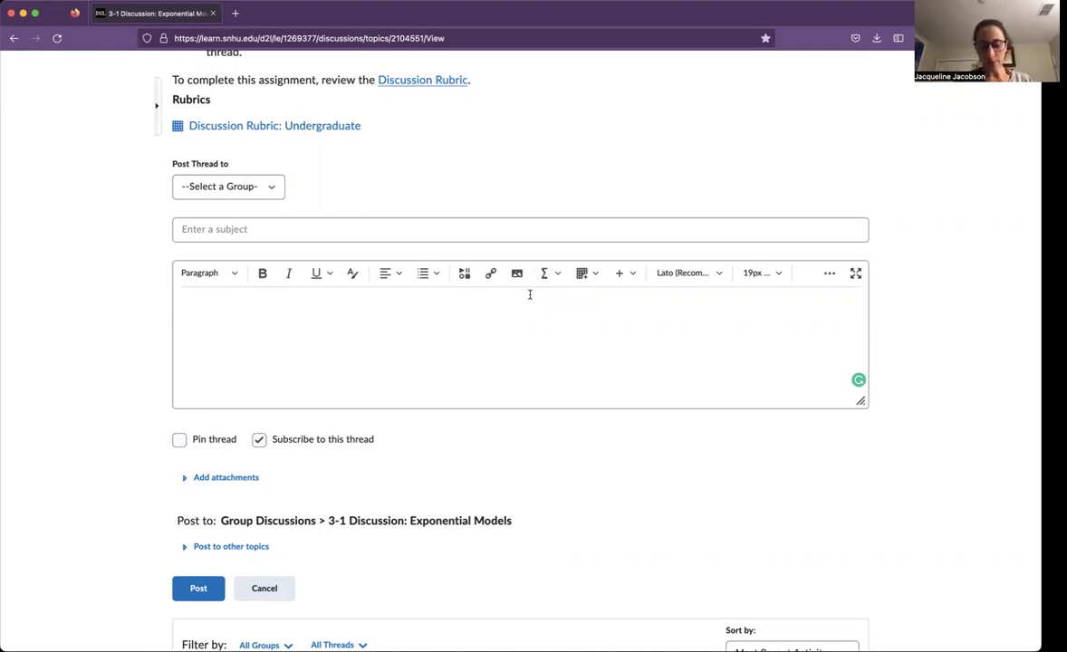
# Type the plain-text lines '2+x/3 =' and '(2+x)/3 =', returning to the end of the first line.
pyautogui.write('2+x/3')
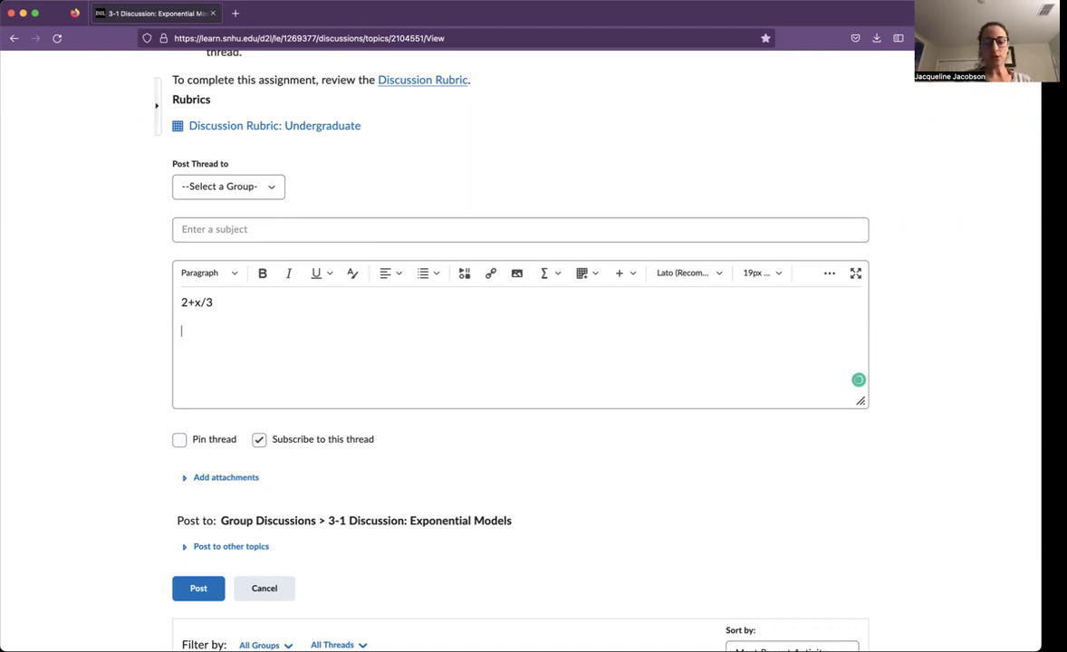
pyautogui.write('(2+x)/3')
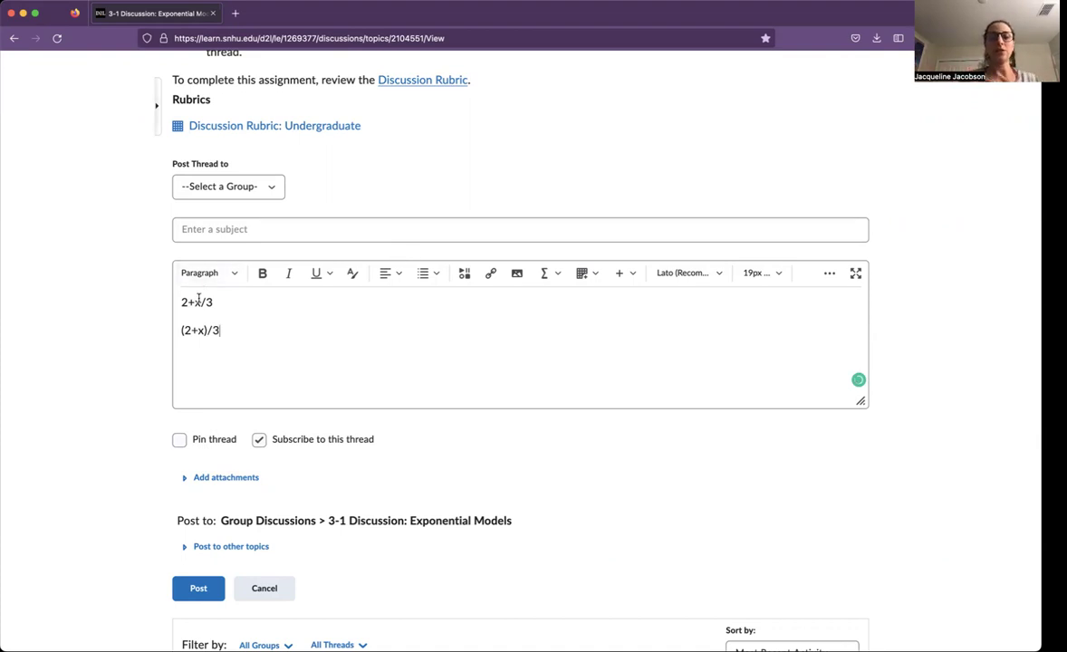
pyautogui.write('   =')
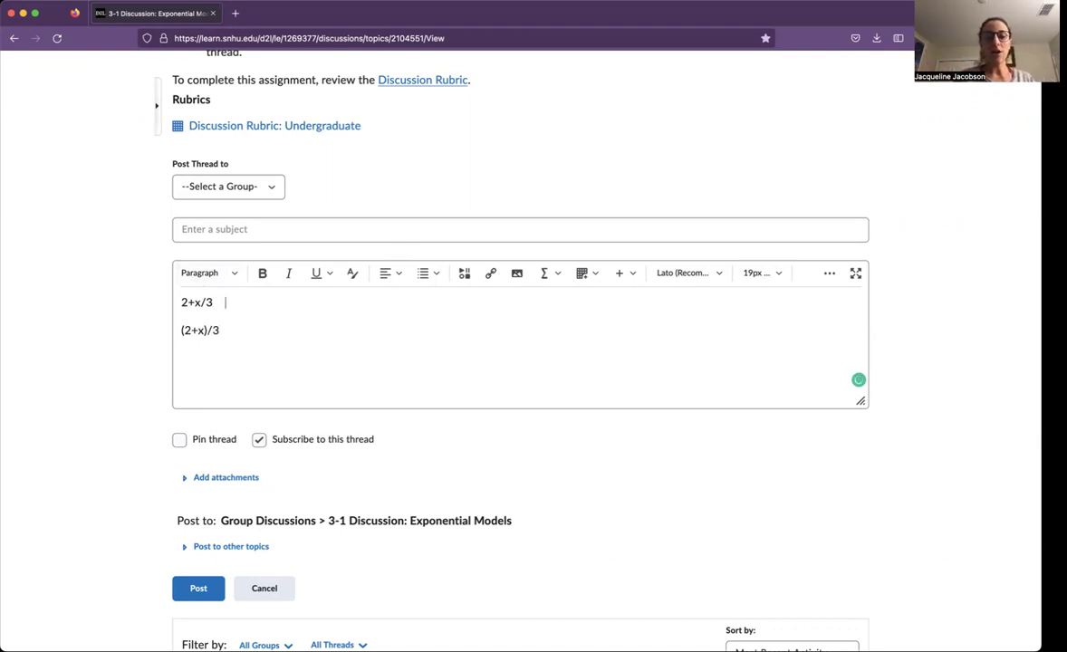
pyautogui.click(223, 331)
pyautogui.write('=')
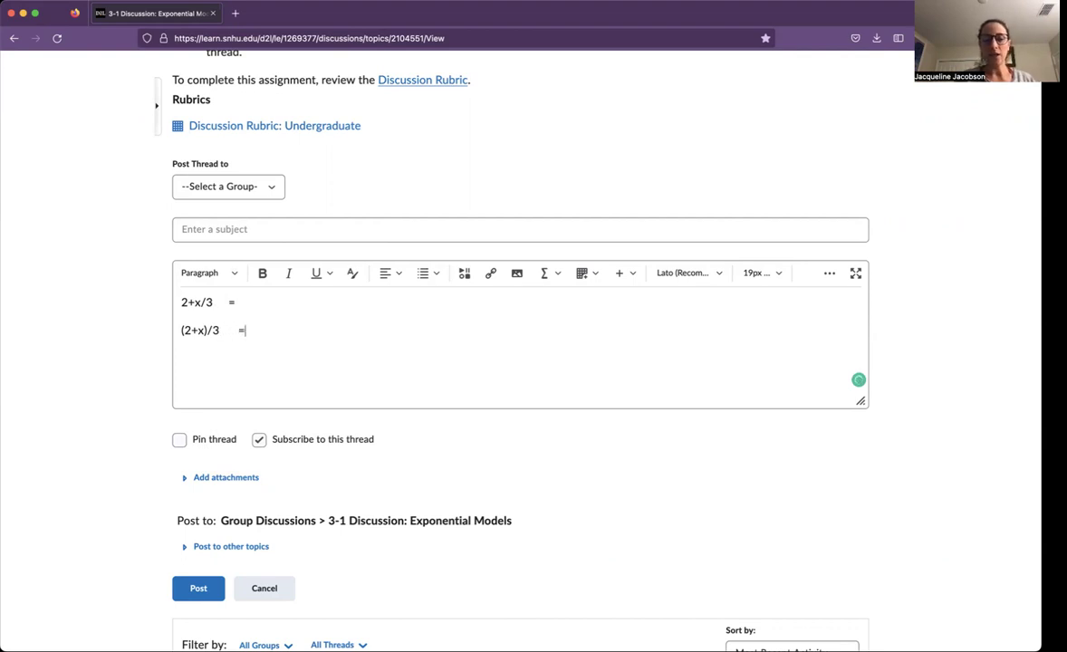
pyautogui.click(258, 301)
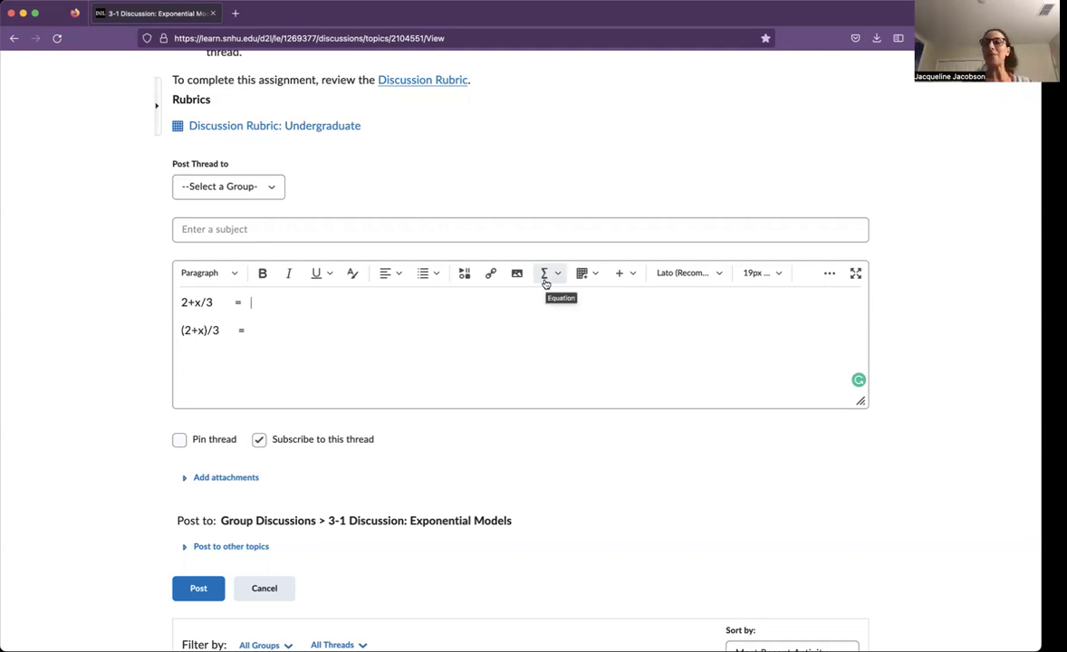
# Insert a Graphical Equation of 2 + x/3 as a stacked fraction after the first equals sign.
pyautogui.click(545, 280)
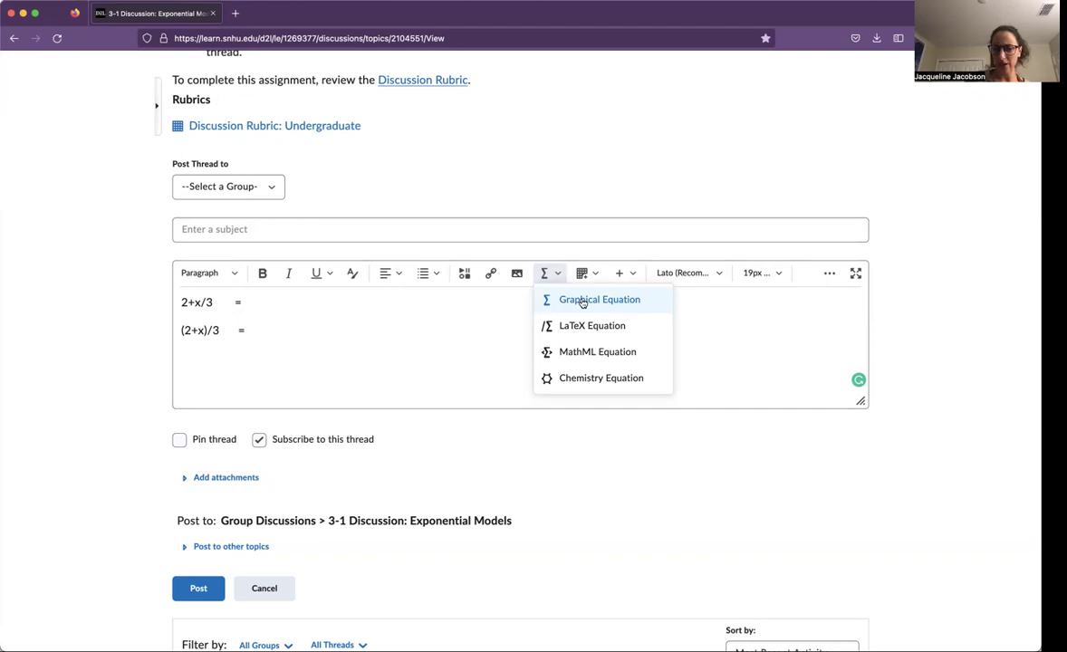
pyautogui.click(582, 302)
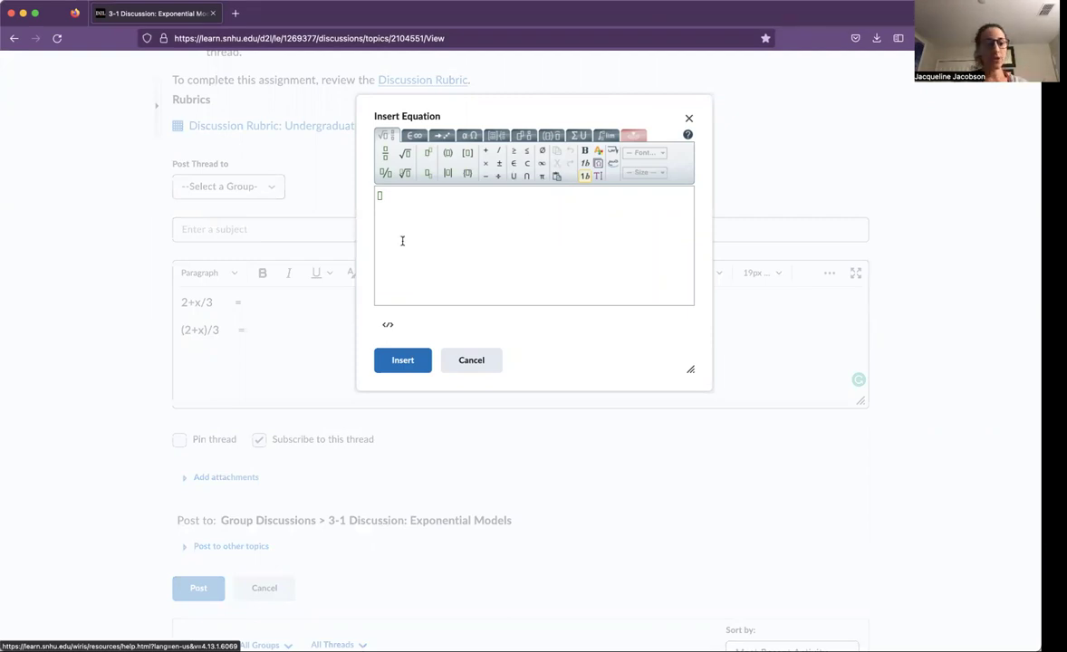
pyautogui.write('2+')
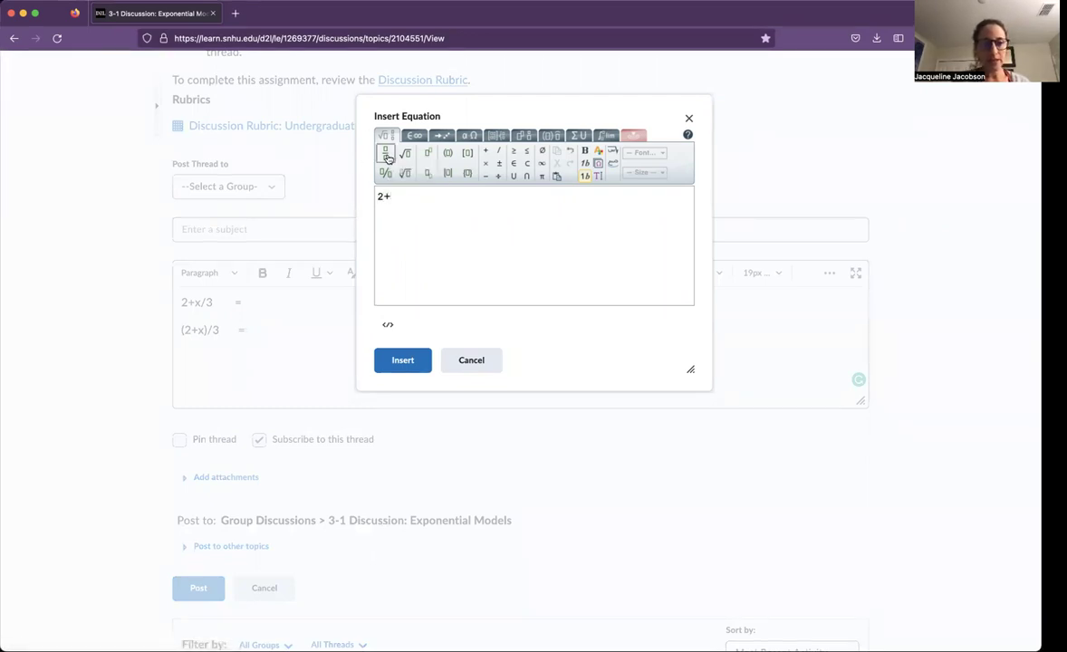
pyautogui.click(388, 157)
pyautogui.write('x/')
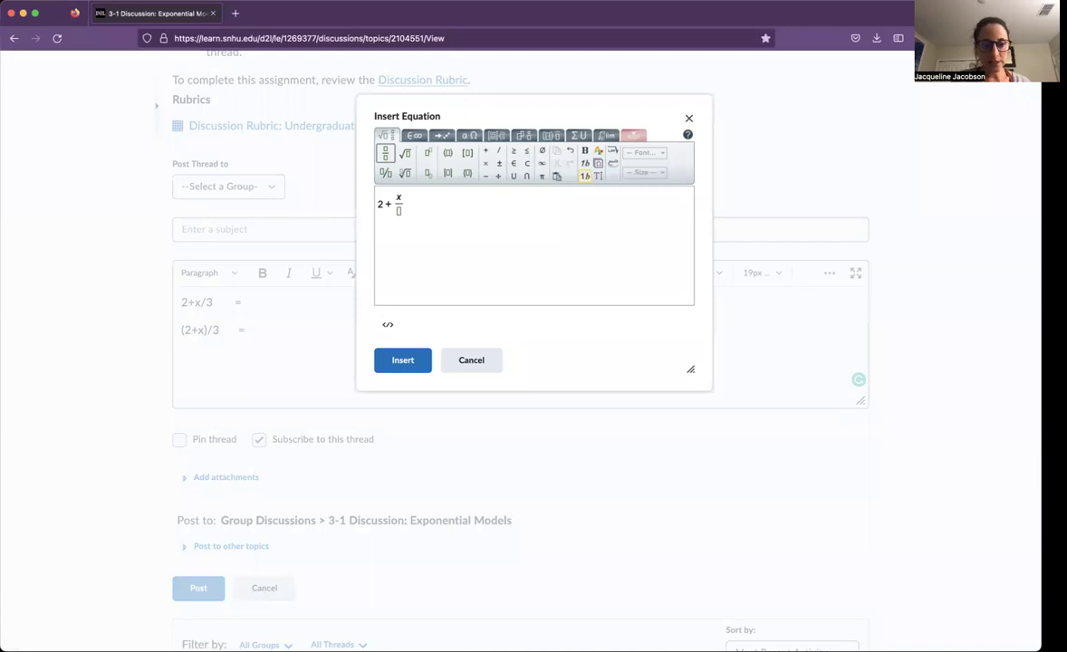
pyautogui.write('3')
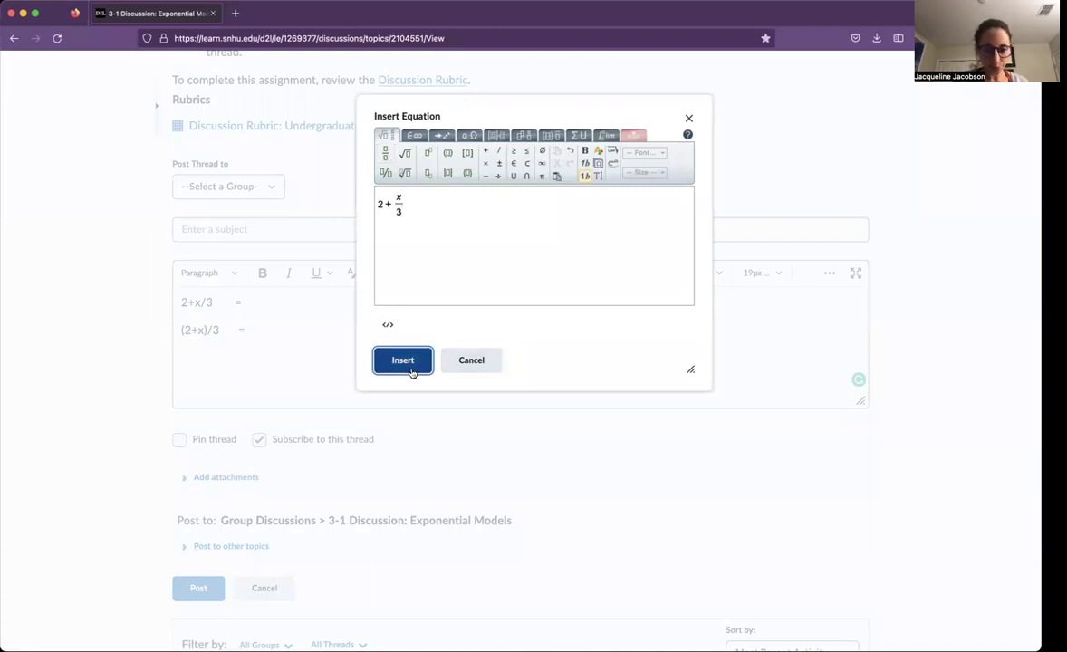
pyautogui.click(403, 360)
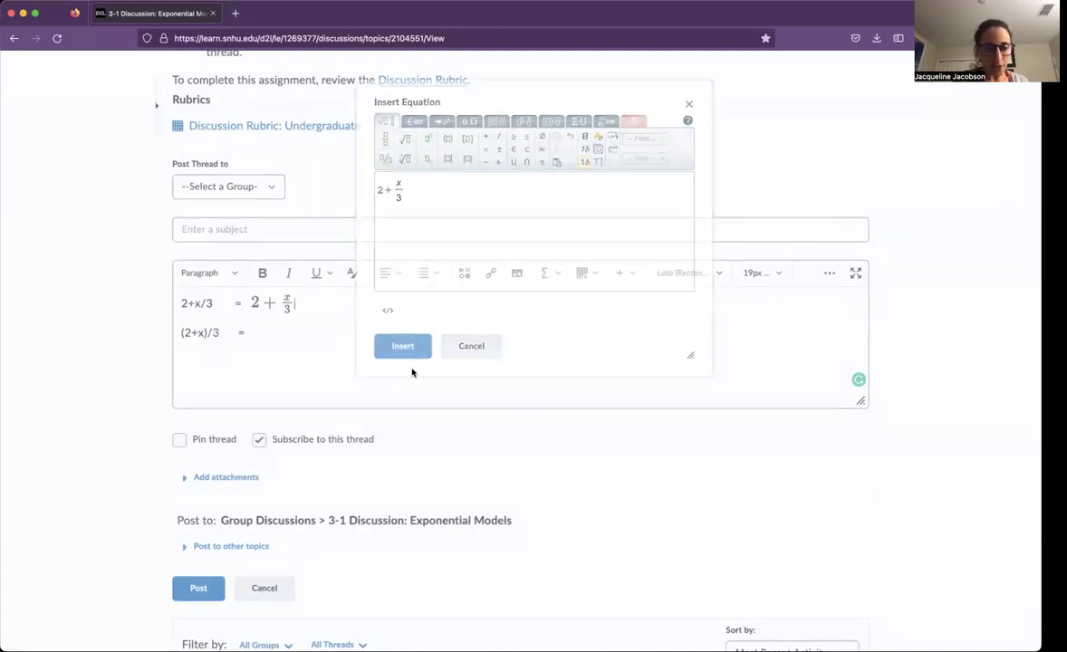
# After the second line's equals sign, insert a Graphical Equation fraction of 2+x over 3.
pyautogui.click(259, 333)
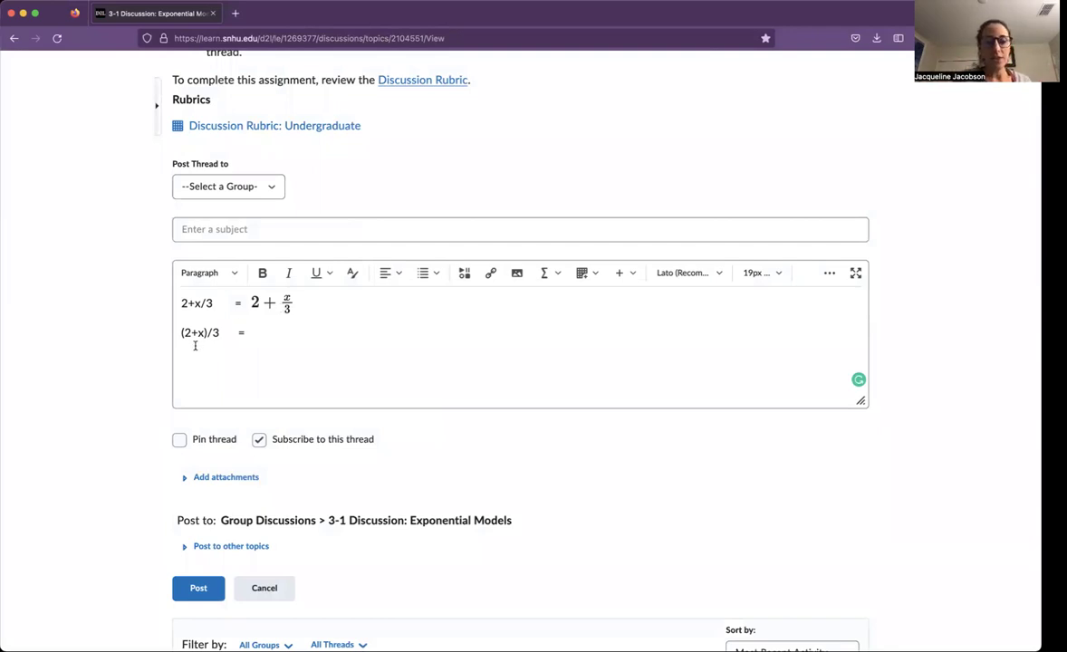
pyautogui.click(549, 274)
pyautogui.click(552, 299)
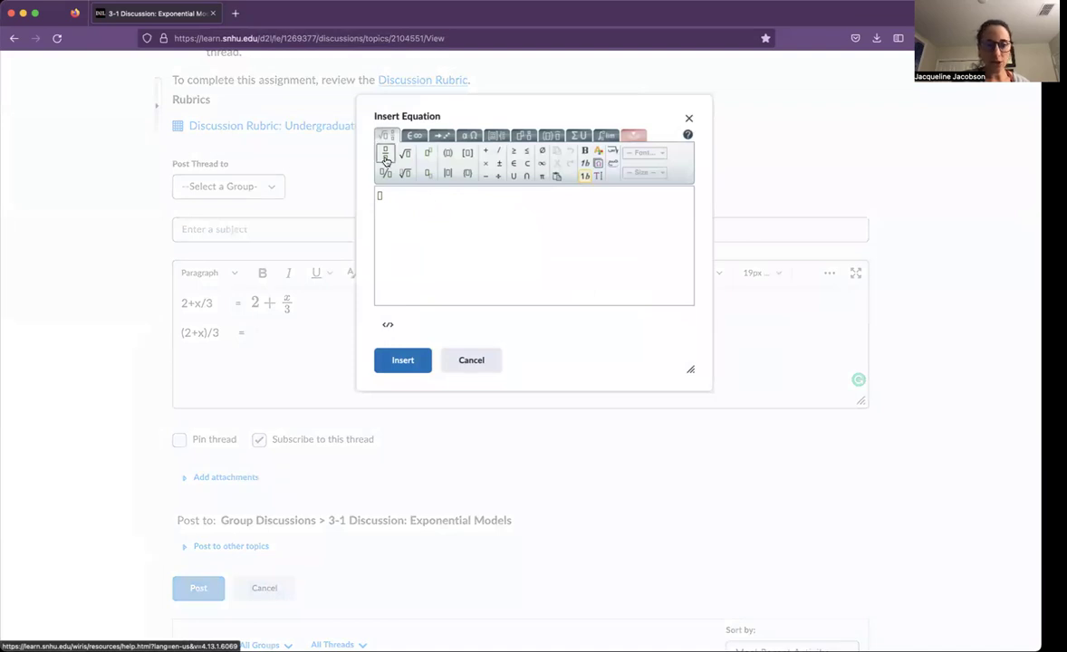
pyautogui.click(385, 156)
pyautogui.write('2+x')
pyautogui.click(391, 211)
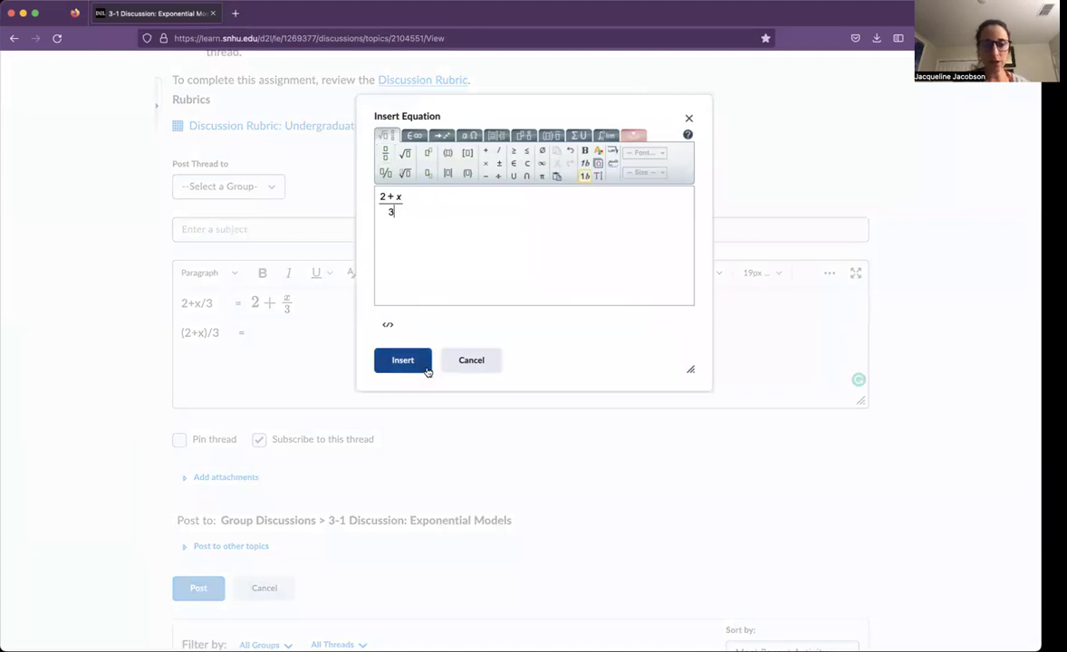
pyautogui.click(398, 362)
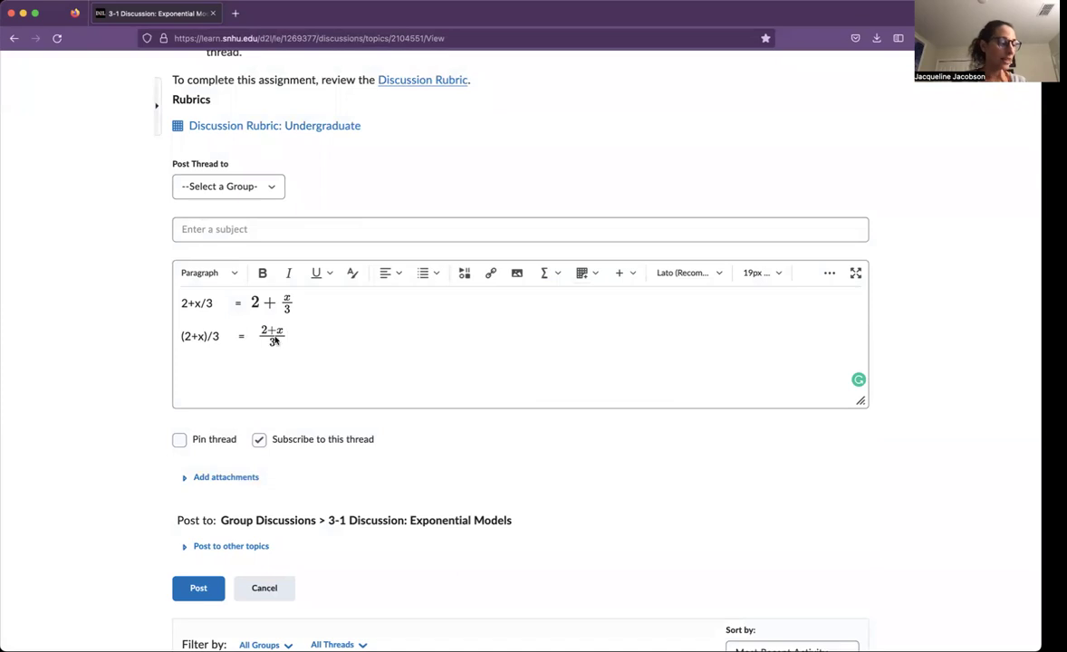
# Start a new line below the fractions, typing then erasing a '< -or equal' note.
pyautogui.press('Return')
pyautogui.press('Return')
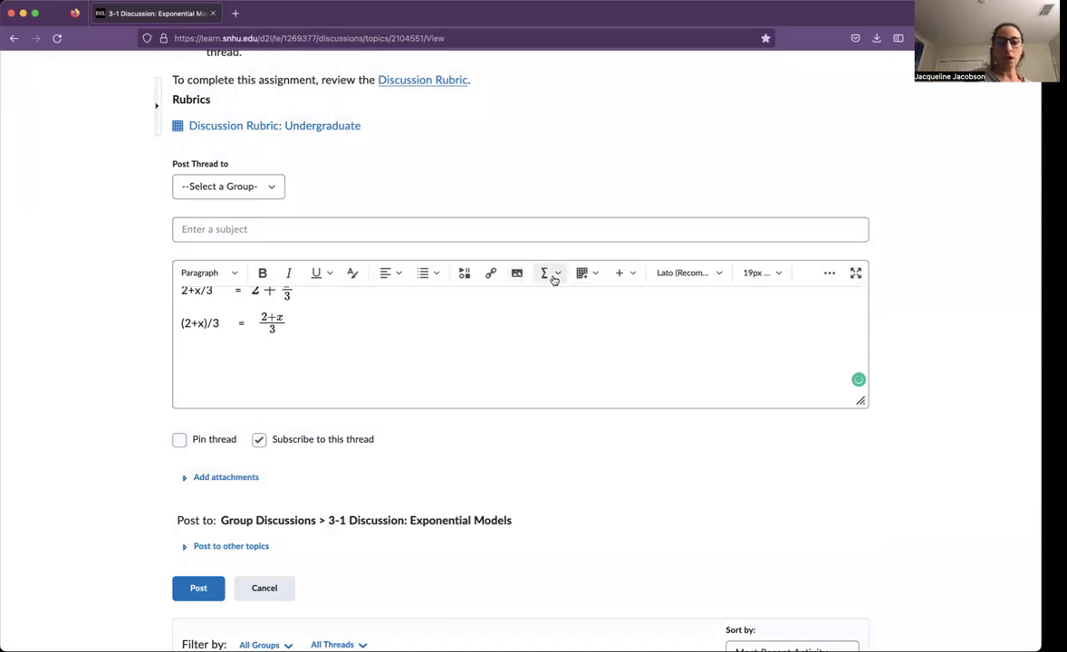
pyautogui.write('<')
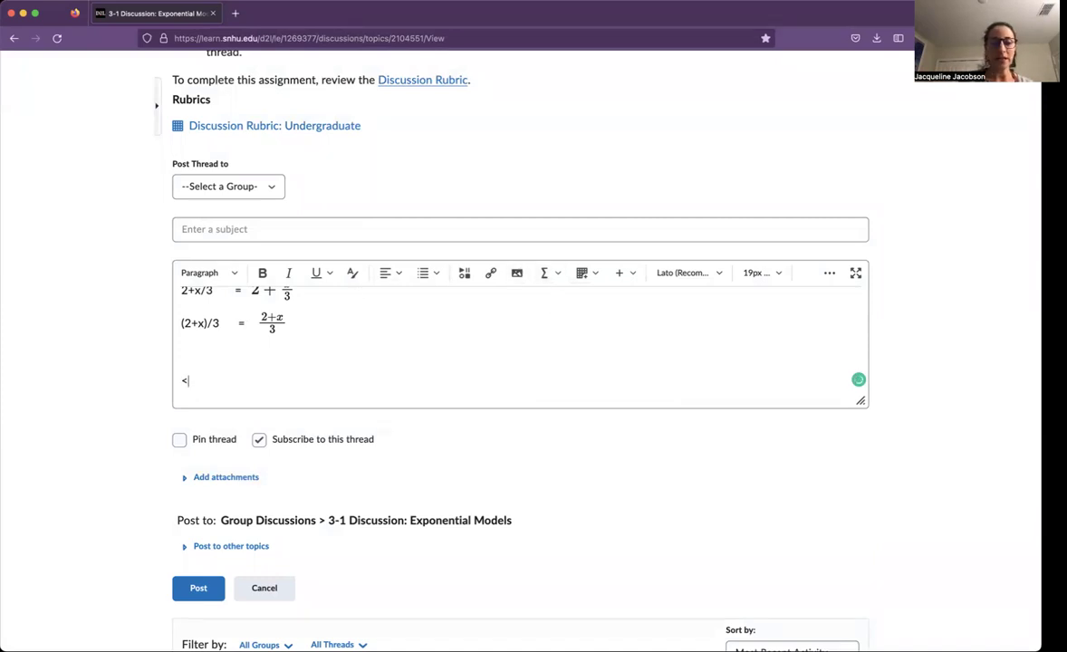
pyautogui.write(' -')
pyautogui.write('or eua')
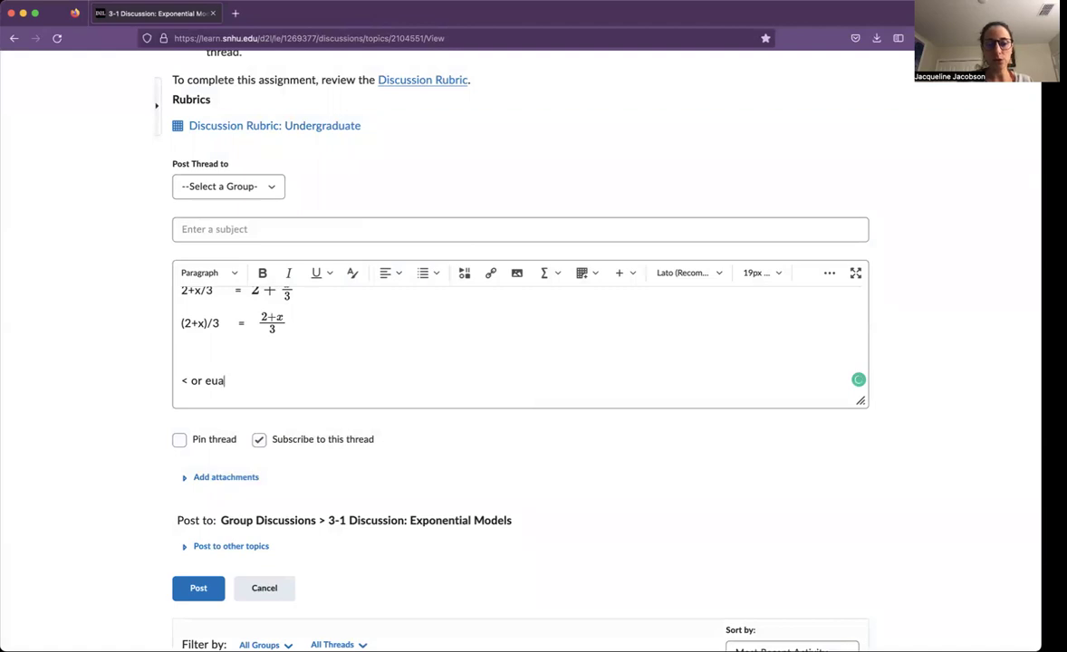
pyautogui.write('l')
pyautogui.press('BackSpace')
pyautogui.press('BackSpace')
pyautogui.press('BackSpace')
pyautogui.write('qual')
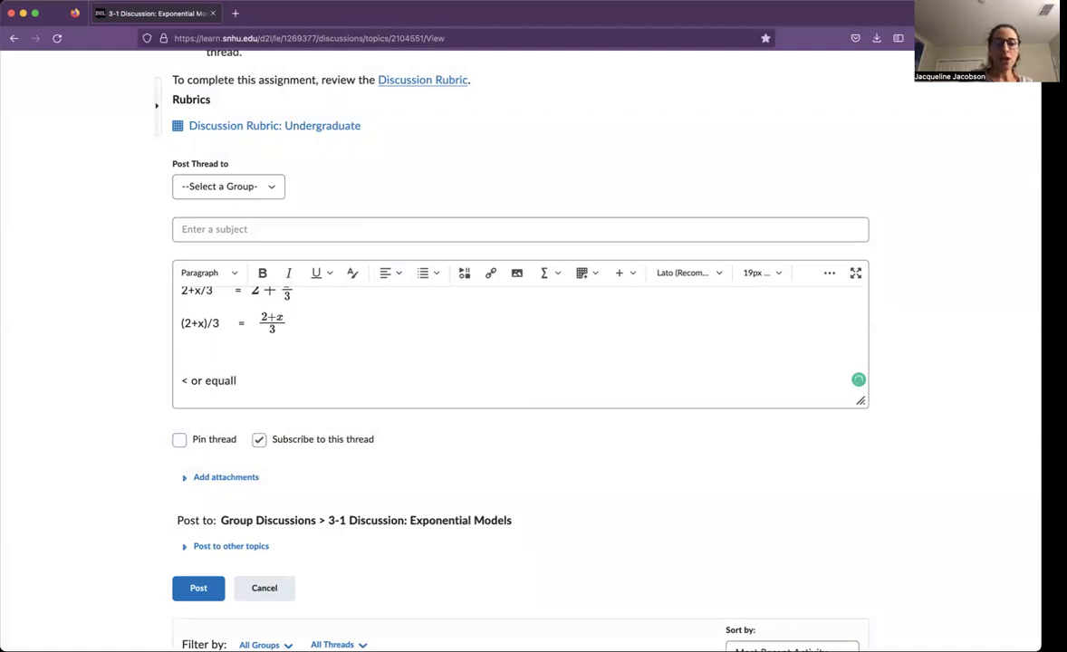
pyautogui.press('BackSpace')
pyautogui.press('BackSpace')
pyautogui.press('BackSpace')
pyautogui.press('BackSpace')
pyautogui.press('BackSpace')
pyautogui.press('BackSpace')
pyautogui.press('BackSpace')
pyautogui.press('BackSpace')
pyautogui.press('BackSpace')
pyautogui.press('BackSpace')
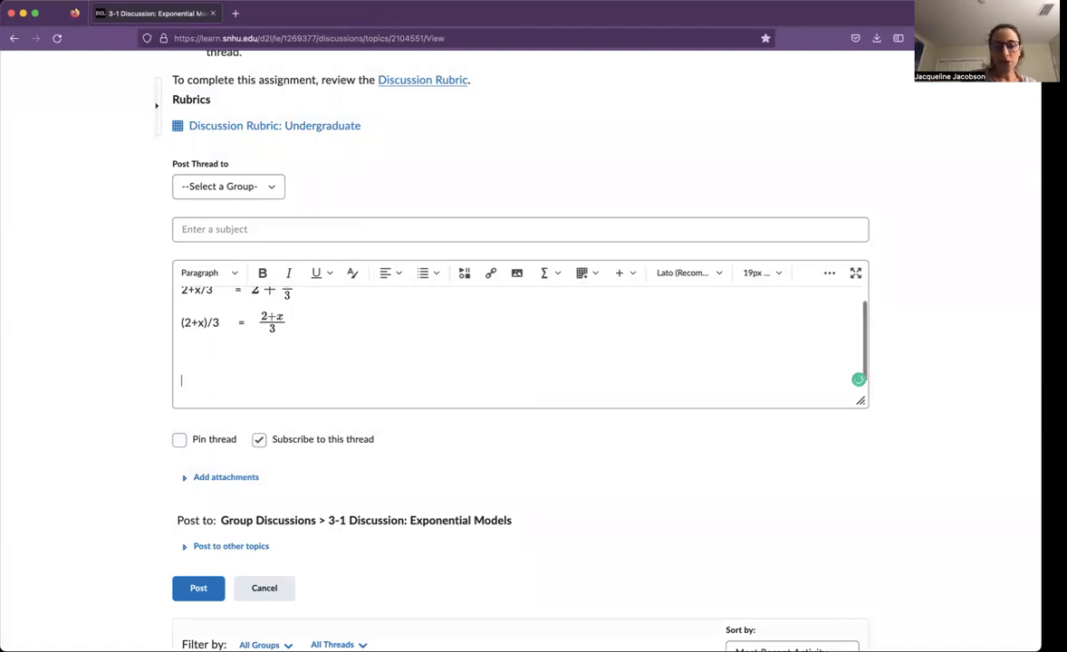
# Build |x + 2| ≤ 5 using the absolute-value template and ≤ symbol, then insert it.
pyautogui.click(552, 273)
pyautogui.click(570, 300)
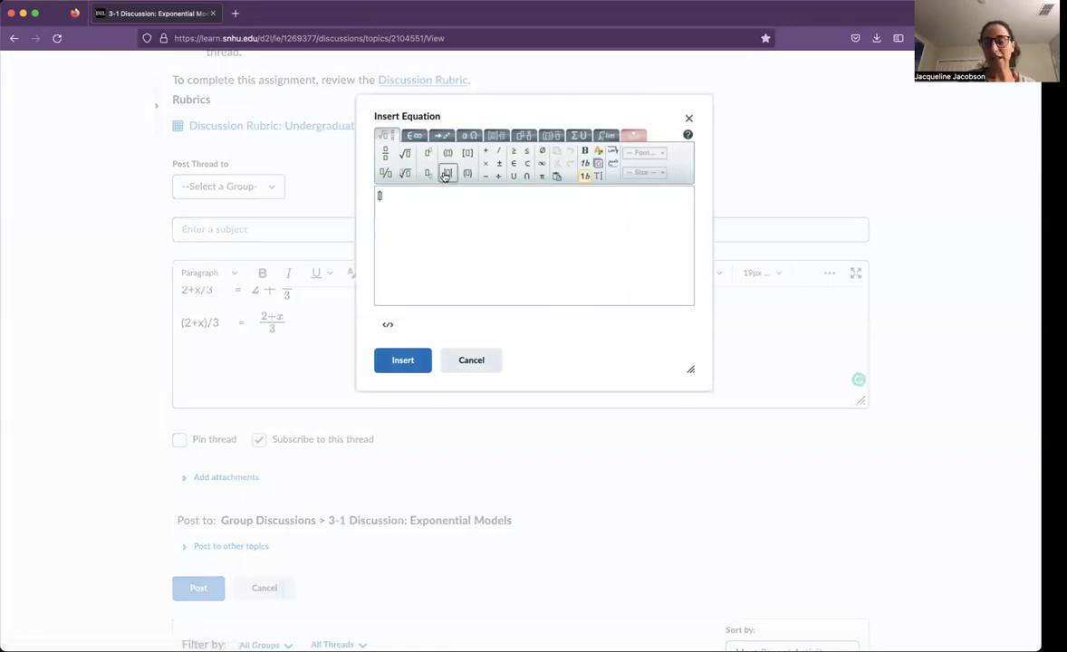
pyautogui.click(448, 173)
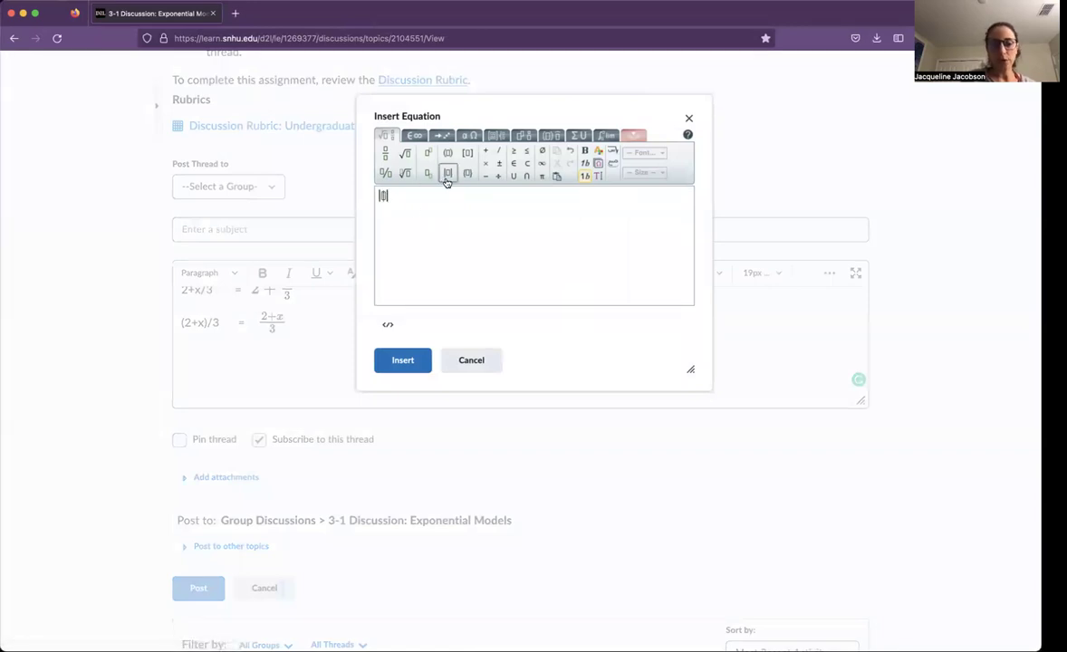
pyautogui.write('x+2')
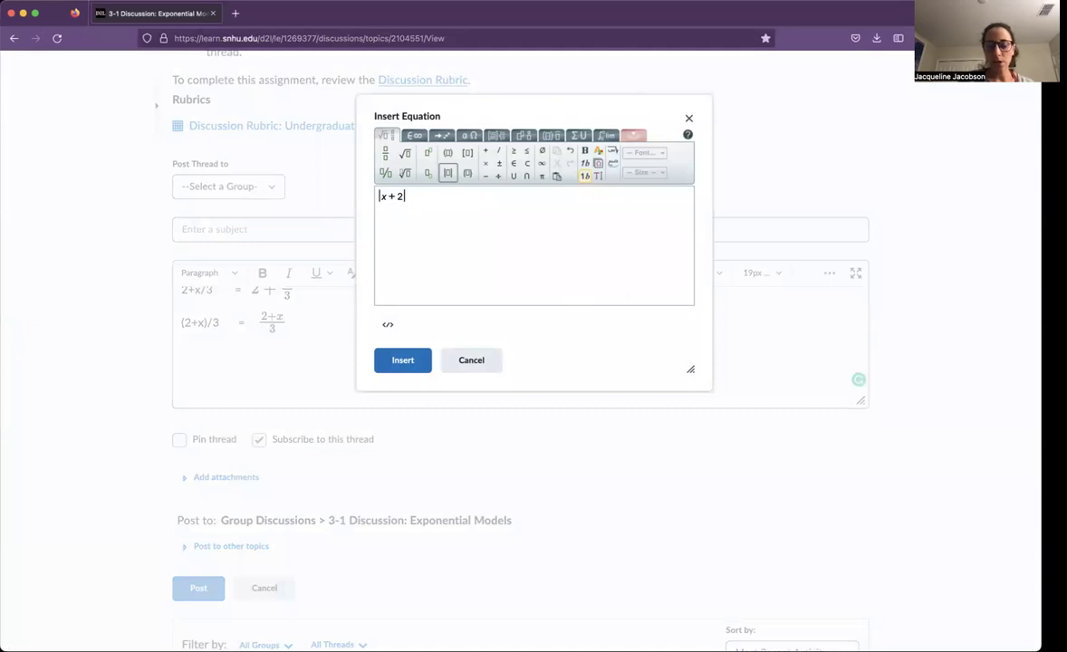
pyautogui.click(526, 151)
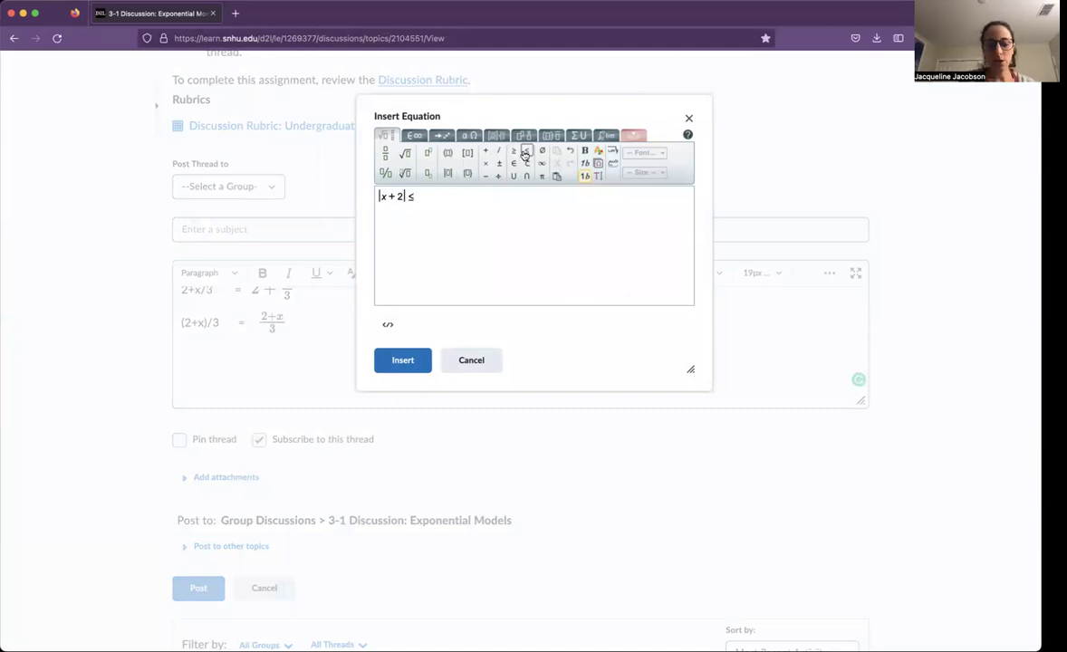
pyautogui.write('5')
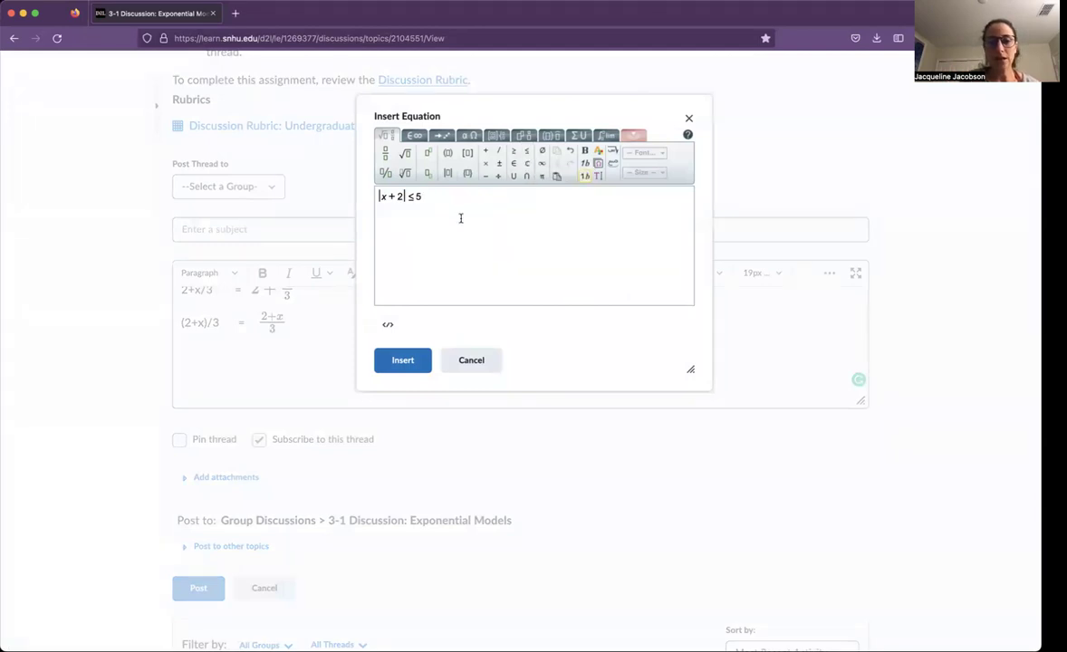
pyautogui.click(416, 363)
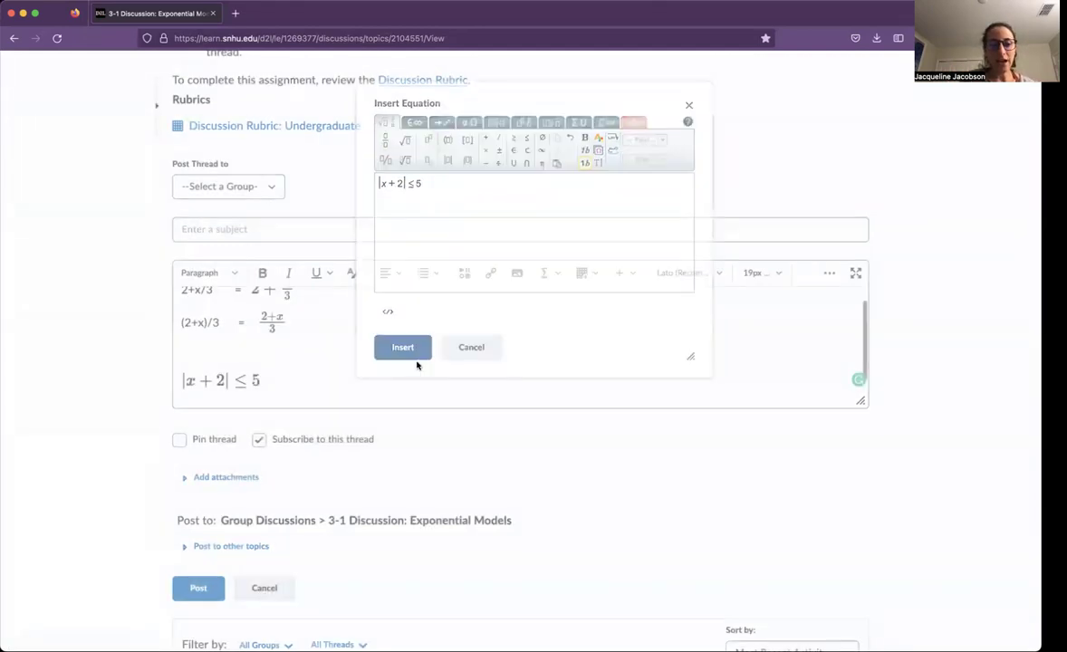
# On a new line, insert the Graphical Equation x + 2 ≤ 5 or x + 2 ≥ −5.
pyautogui.press('Return')
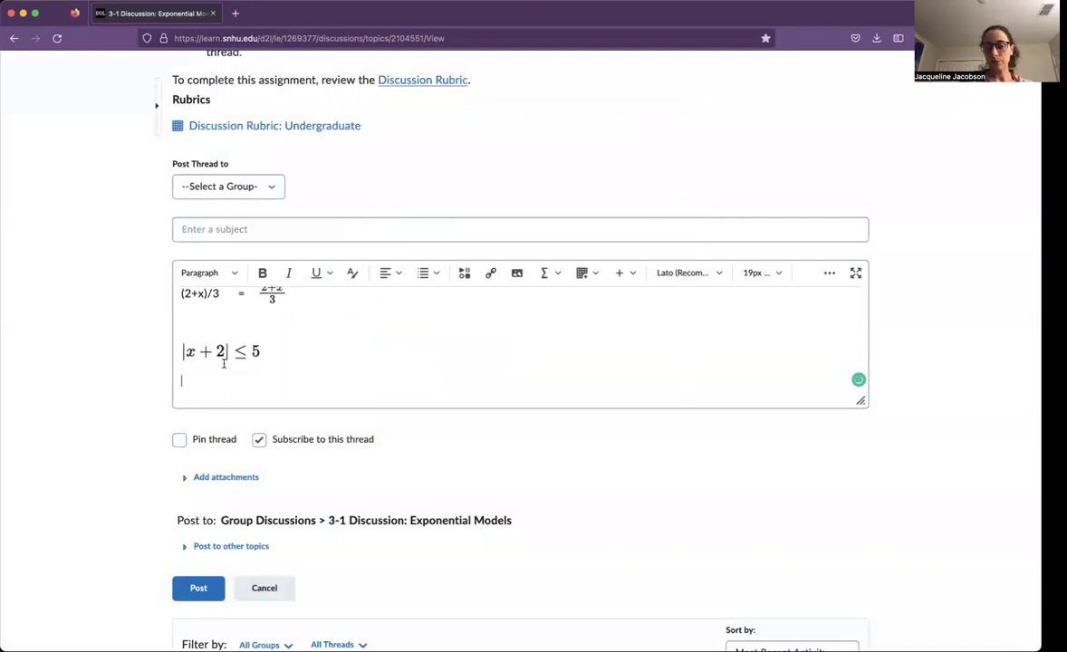
pyautogui.click(549, 273)
pyautogui.click(562, 298)
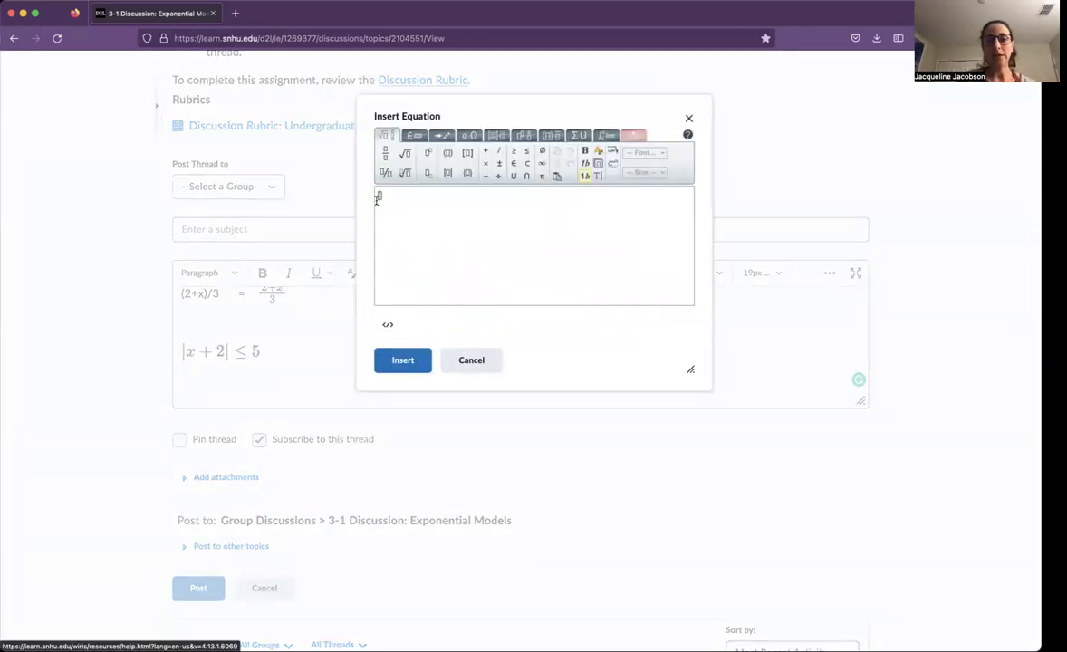
pyautogui.write('x+2')
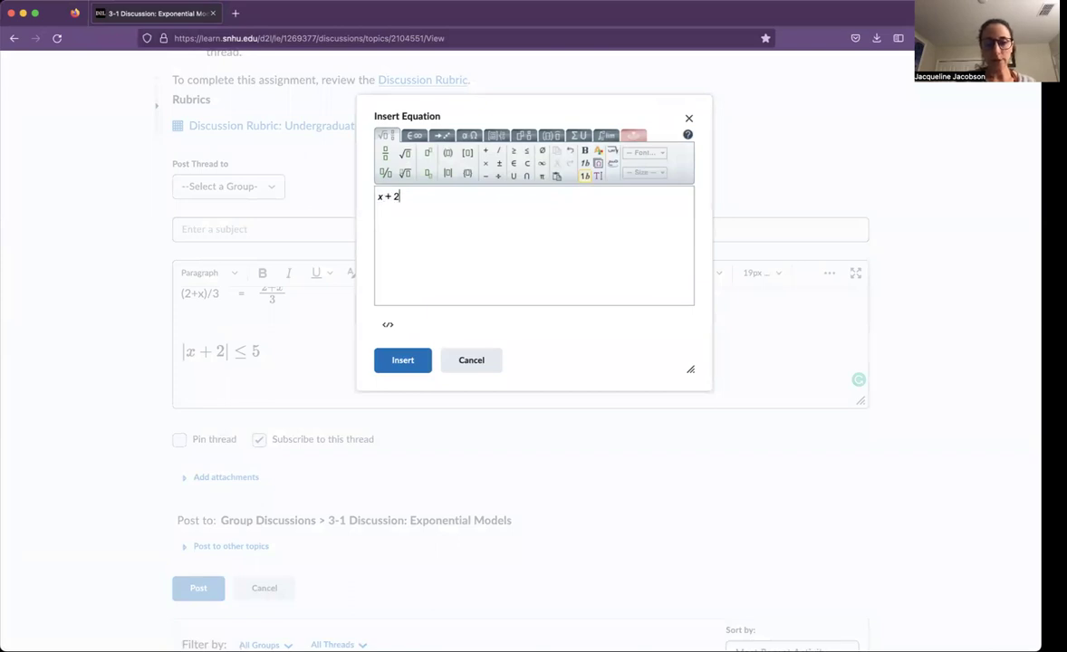
pyautogui.click(527, 151)
pyautogui.write('5  or')
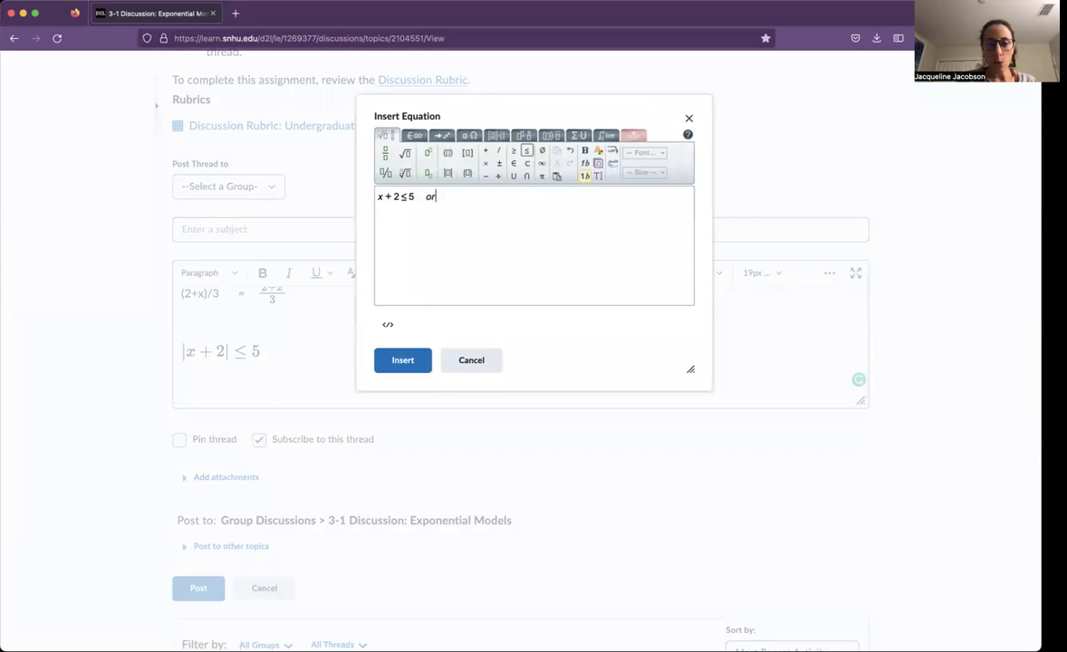
pyautogui.write('x+2')
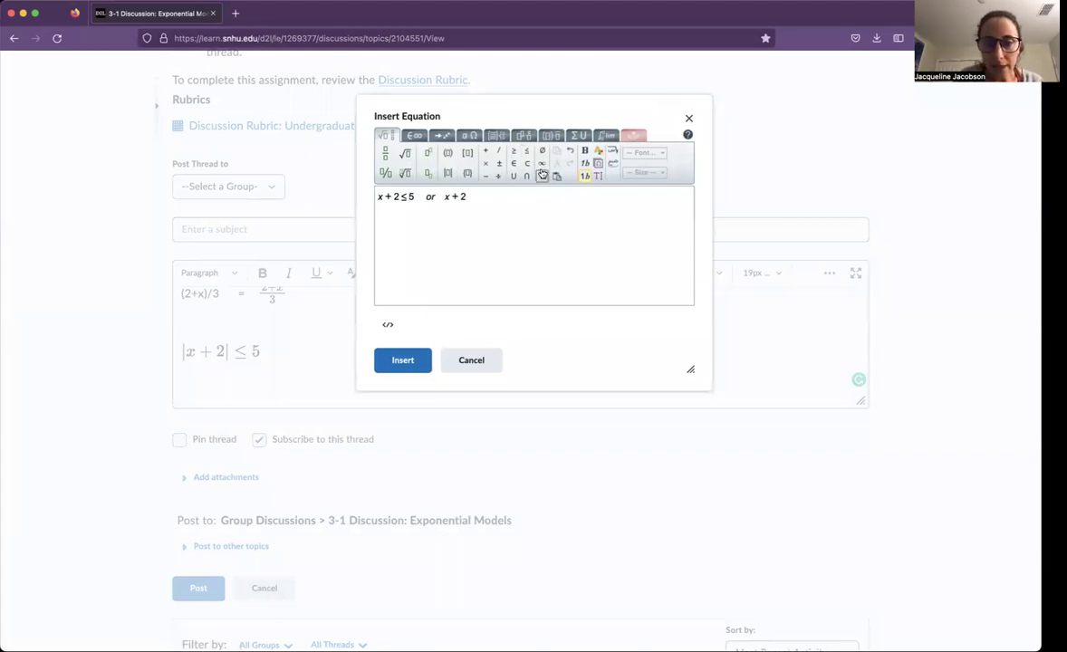
pyautogui.click(514, 151)
pyautogui.write('-5')
pyautogui.click(416, 363)
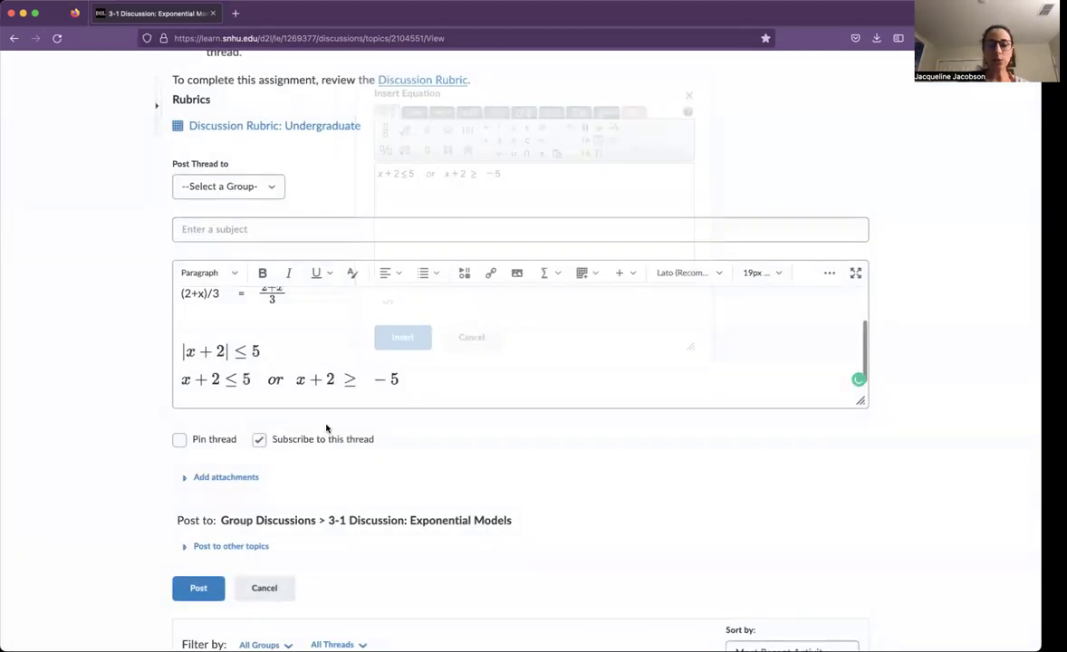
# Duplicate the x + 2 ≤ 5 or x + 2 ≥ −5 equation onto a new line.
pyautogui.scroll(-1, 327, 429)
pyautogui.scroll(-2, 327, 428)
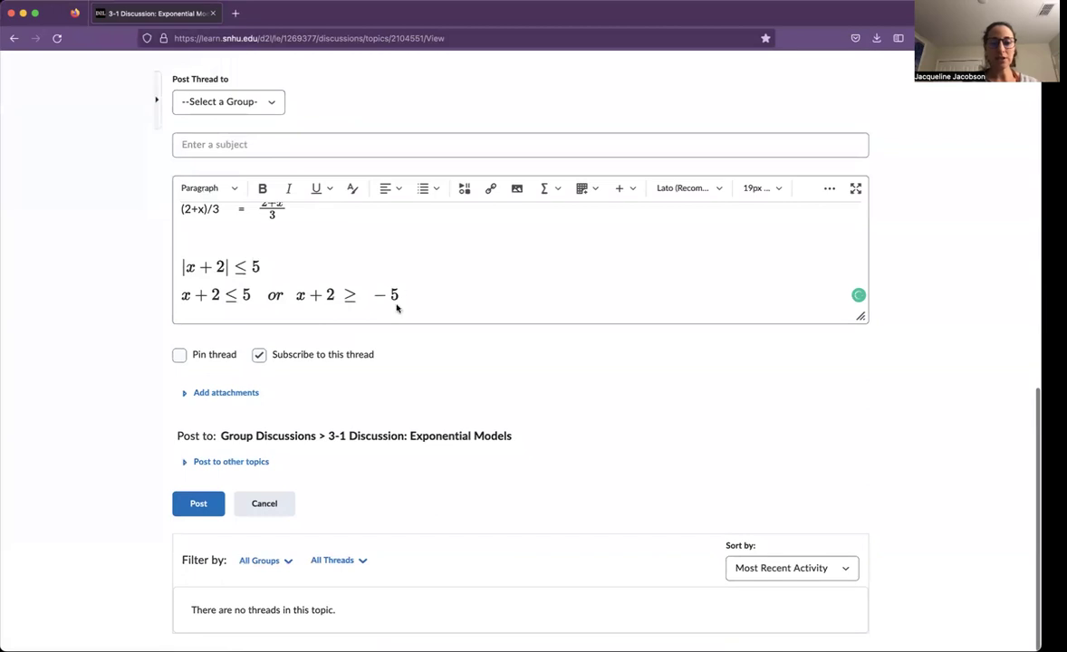
pyautogui.scroll(-1, 302, 268)
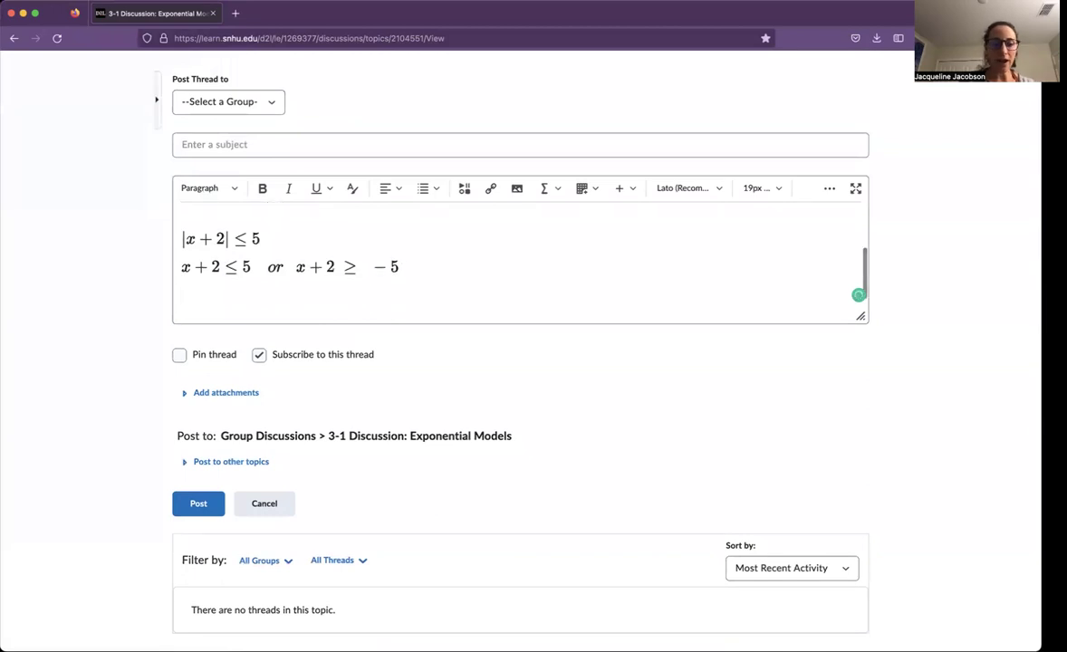
pyautogui.doubleClick(302, 272)
pyautogui.hotkey('ctrl', 'c')
pyautogui.click(262, 293)
pyautogui.hotkey('ctrl', 'v')
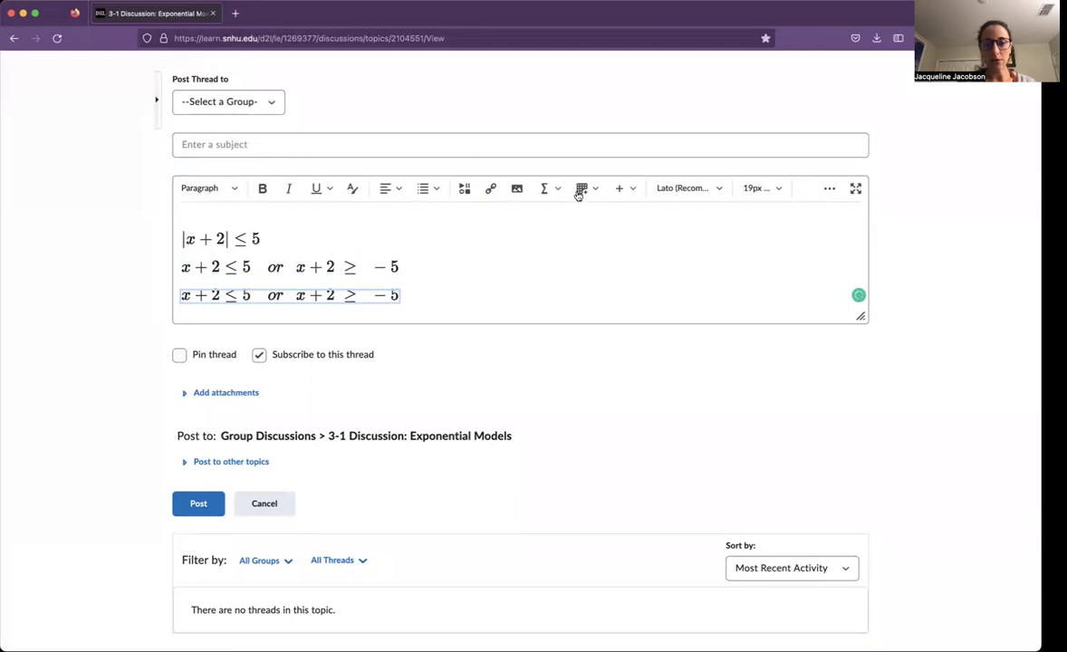
# Edit the copied equation's first inequality to read x ≤ 3.
pyautogui.click(548, 190)
pyautogui.click(564, 215)
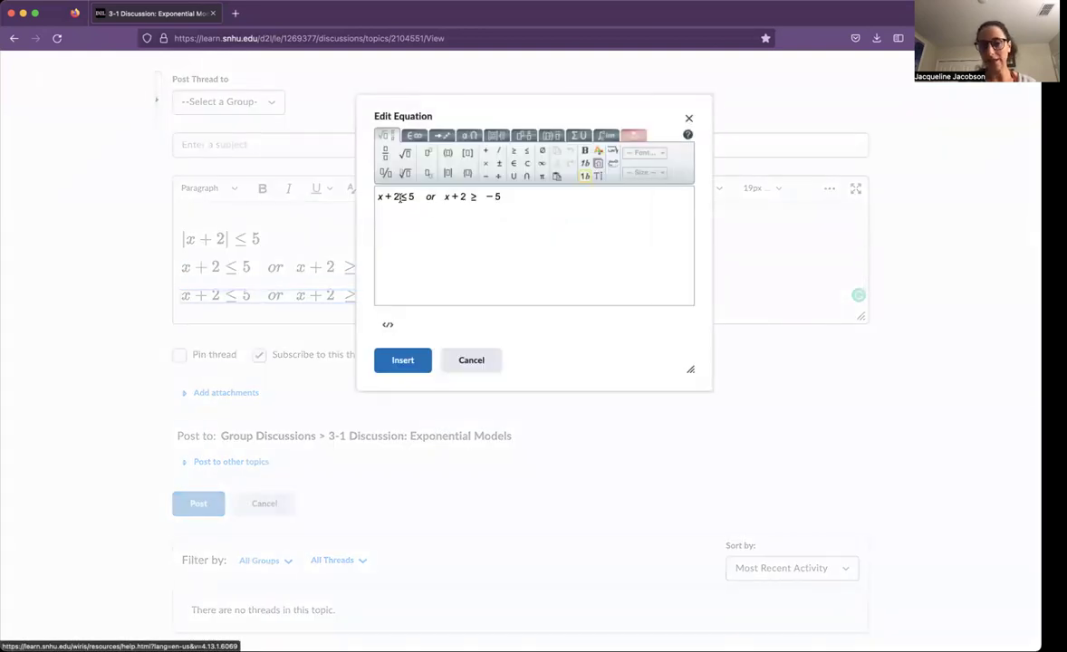
pyautogui.click(396, 196)
pyautogui.press('BackSpace')
pyautogui.press('BackSpace')
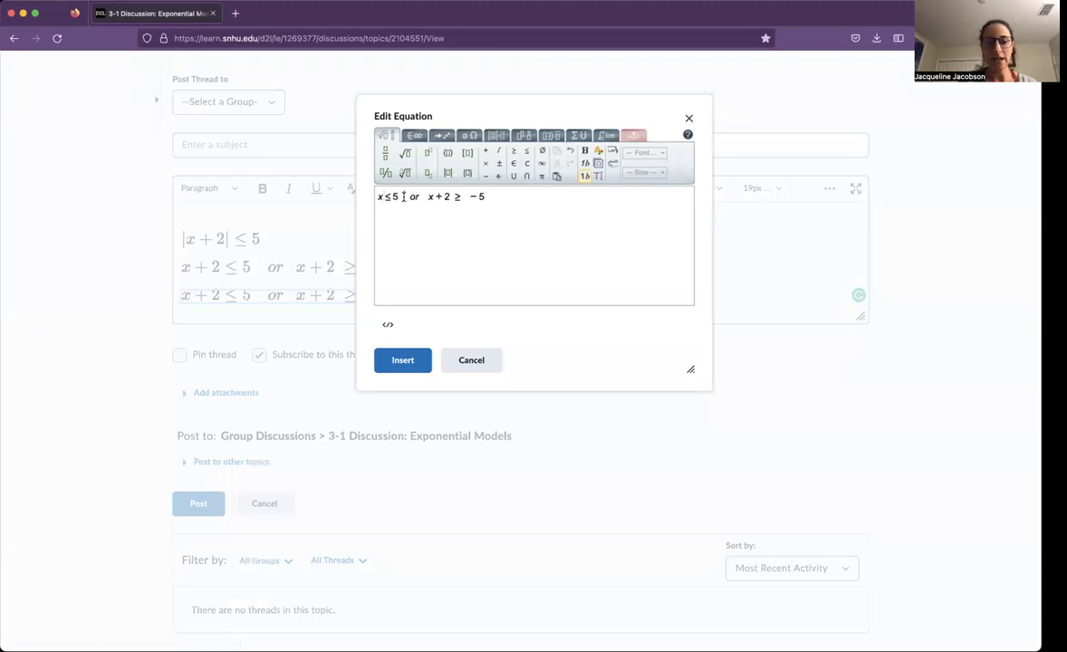
pyautogui.write('3')
pyautogui.press('Left')
pyautogui.press('BackSpace')
# Change the second inequality to x ≥ −7, insert it, and type 'I subtracted 2 from both sides'.
pyautogui.moveTo(443, 196); pyautogui.dragTo(422, 197)
pyautogui.press('BackSpace')
pyautogui.write('x')
pyautogui.click(463, 197)
pyautogui.press('BackSpace')
pyautogui.write('7')
pyautogui.click(402, 360)
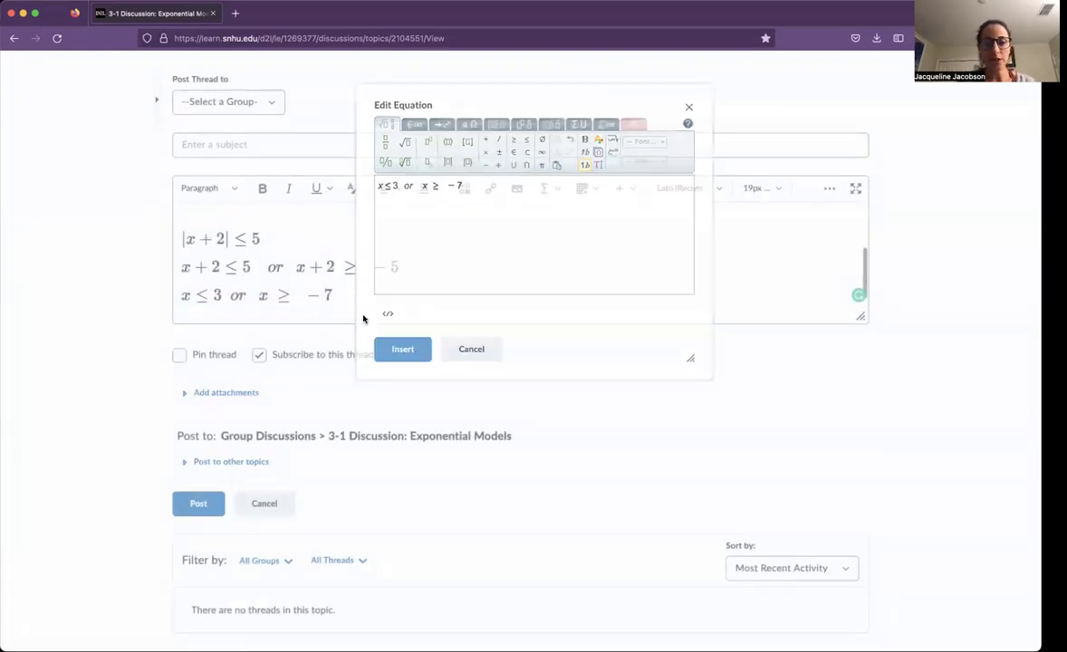
pyautogui.write('I subtracted 2 ')
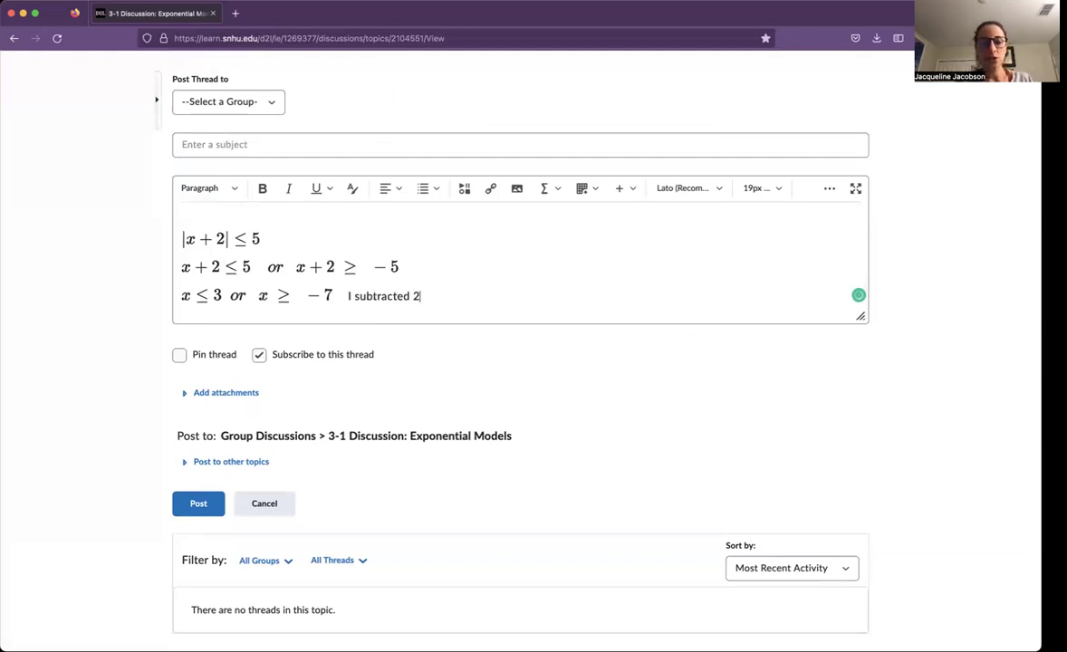
pyautogui.write('from ')
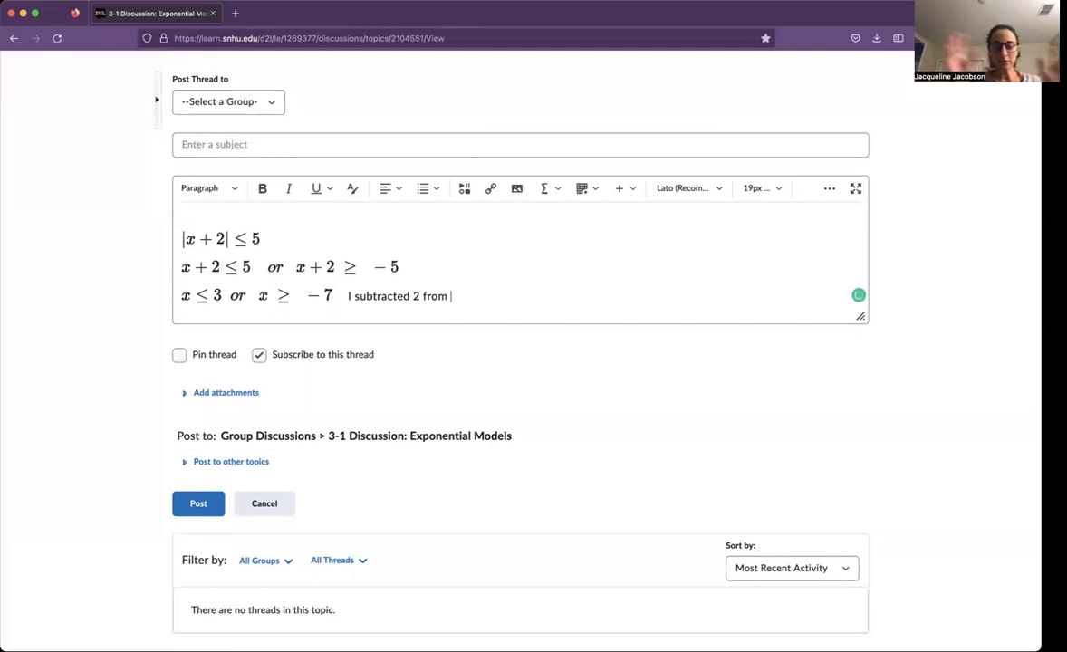
pyautogui.write('both si')
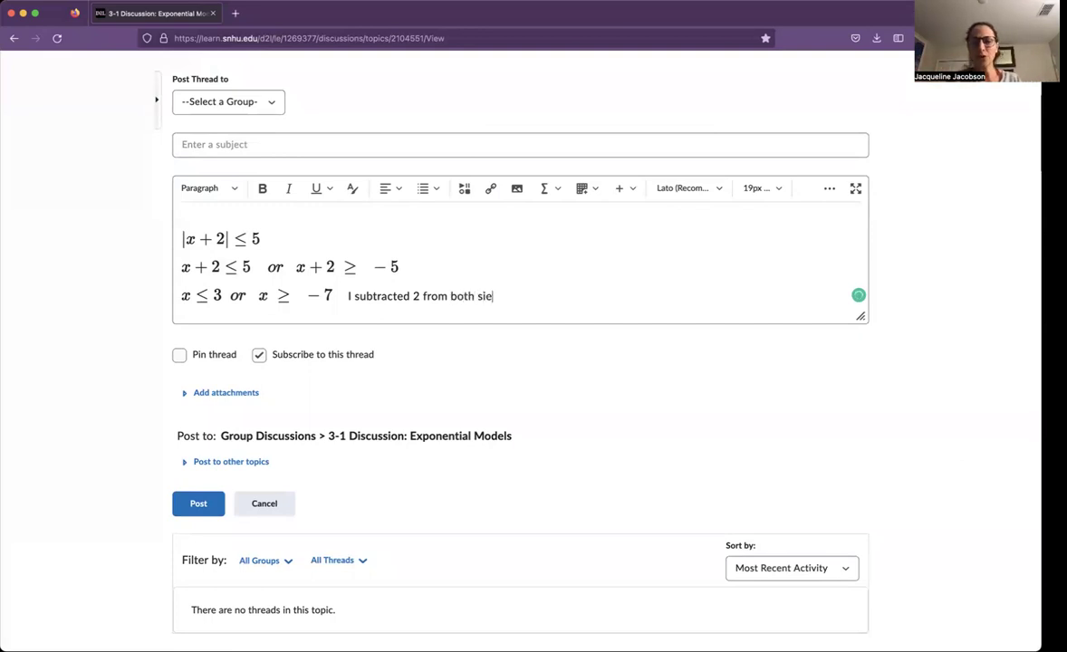
pyautogui.write('des')
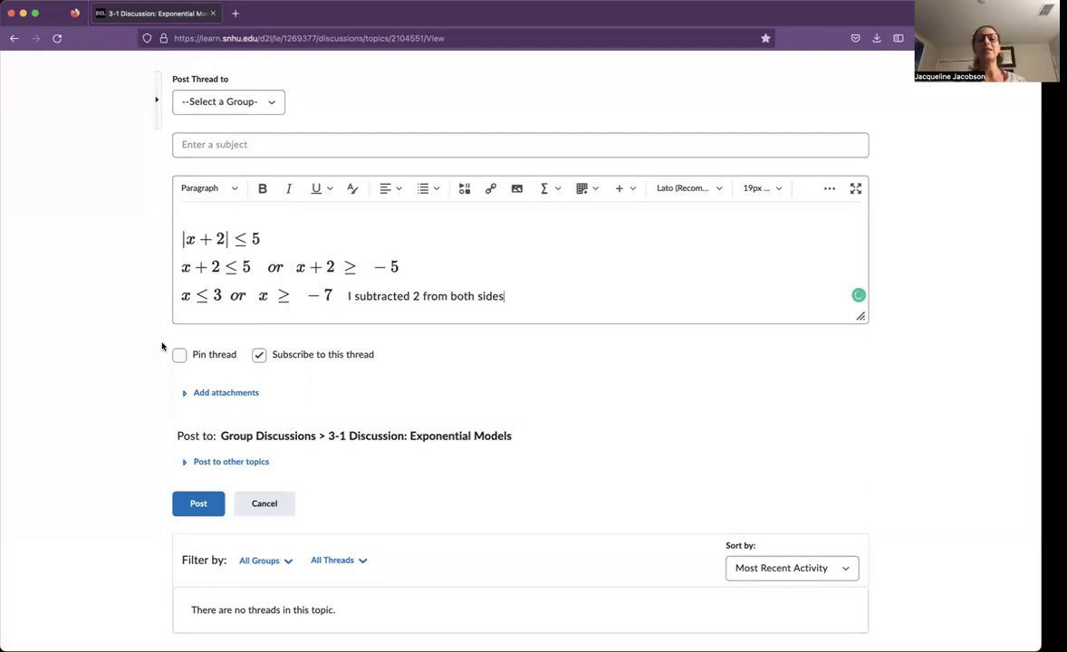
# Add blank lines below the note, dismissing an empty Graphical Equation editor without inserting.
pyautogui.press('Return')
pyautogui.click(544, 188)
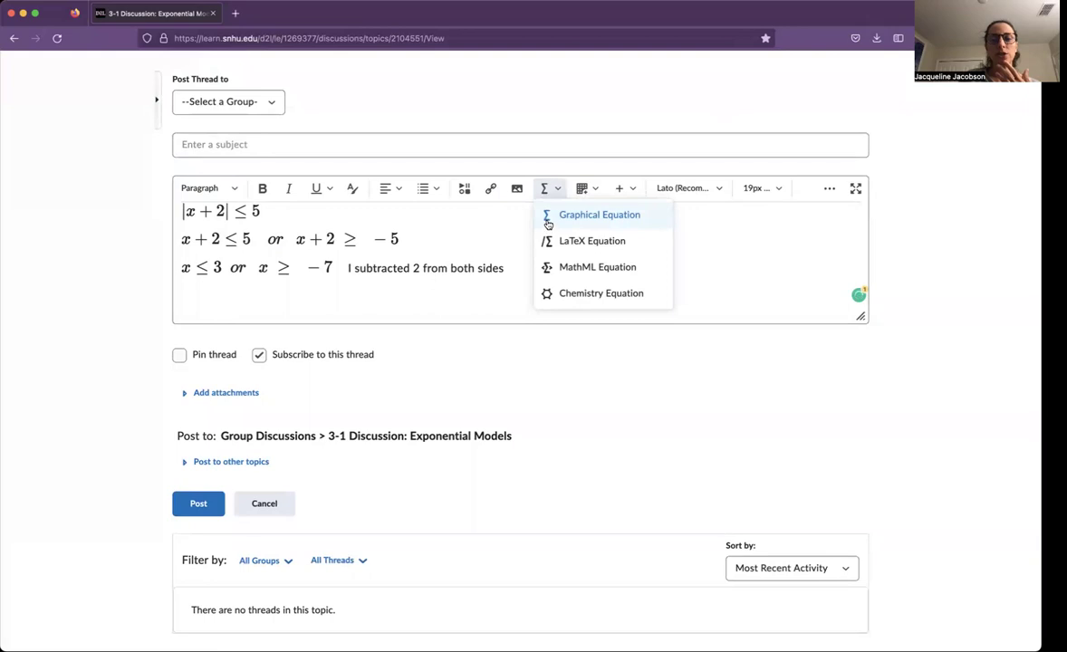
pyautogui.click(547, 217)
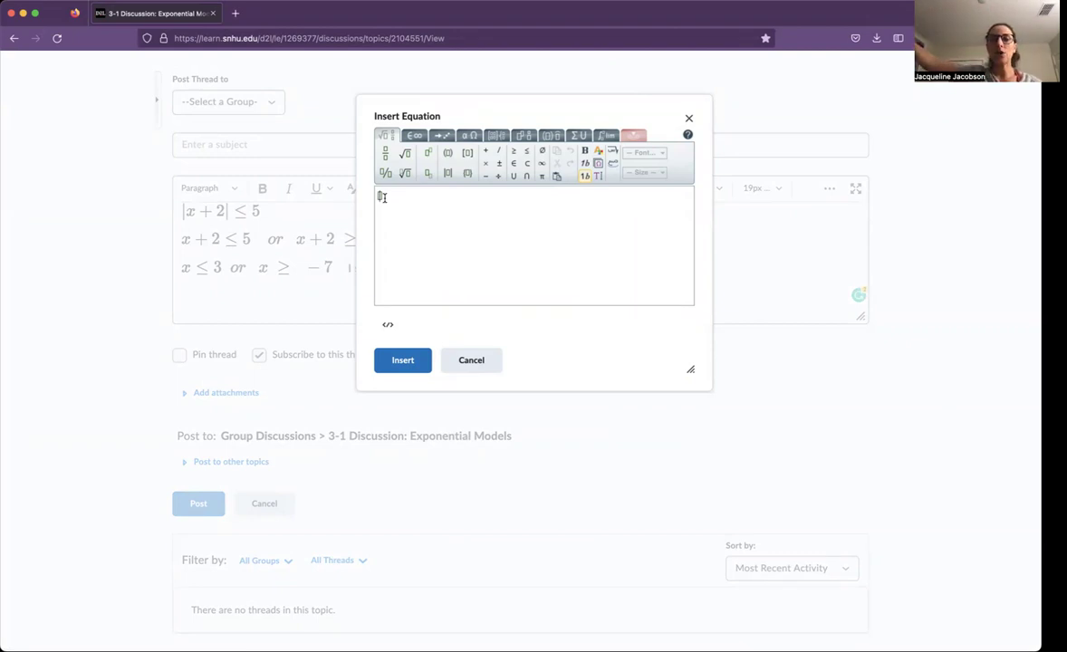
pyautogui.click(689, 119)
pyautogui.press('Return')
pyautogui.press('Return')
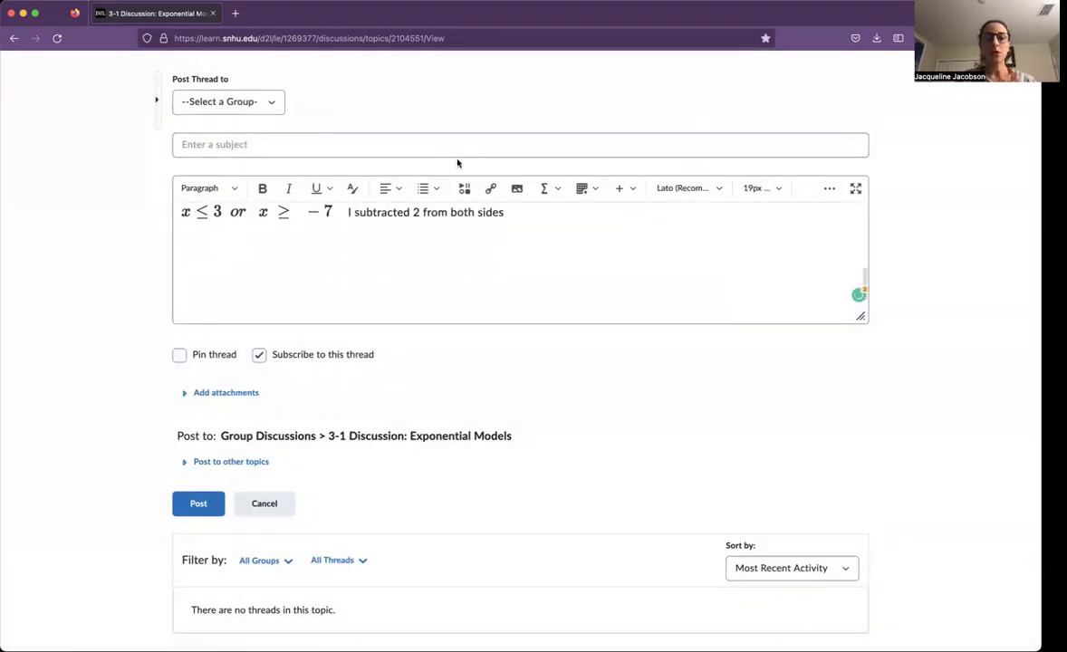
# Start a Graphical Equation with x = and a fraction whose numerator begins −b ± √.
pyautogui.click(544, 190)
pyautogui.click(555, 215)
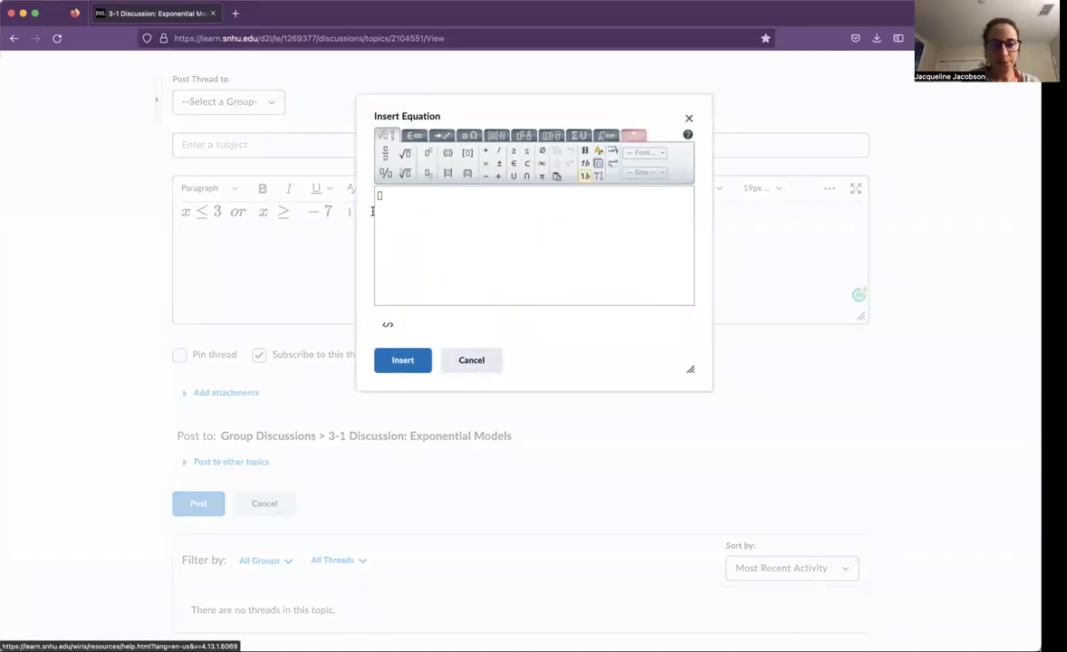
pyautogui.write('x =')
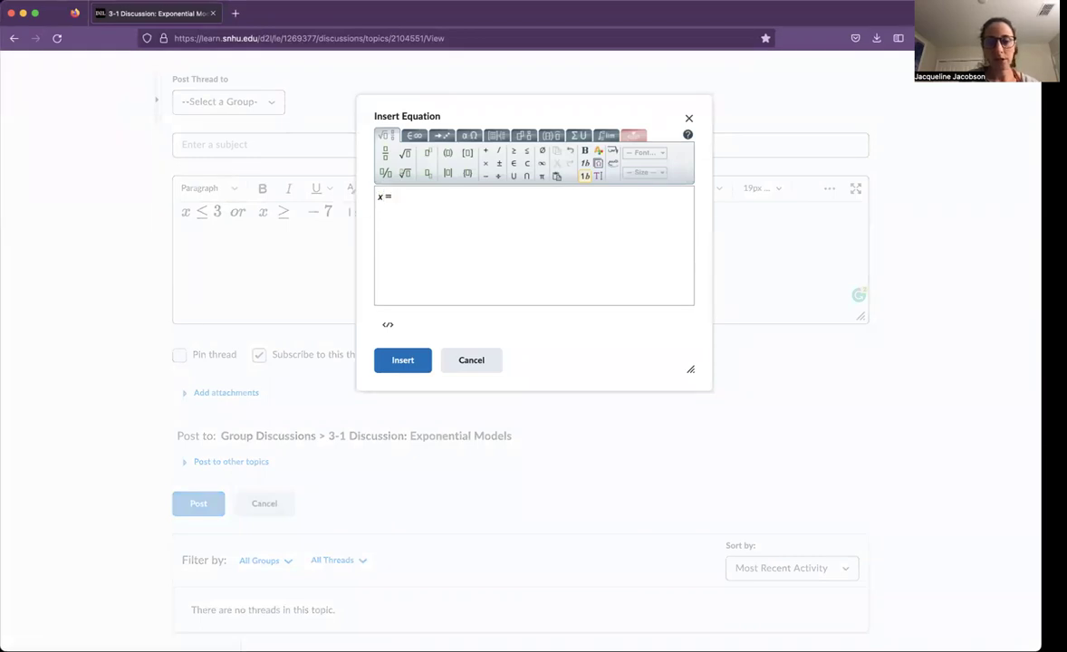
pyautogui.click(384, 154)
pyautogui.write('-b/')
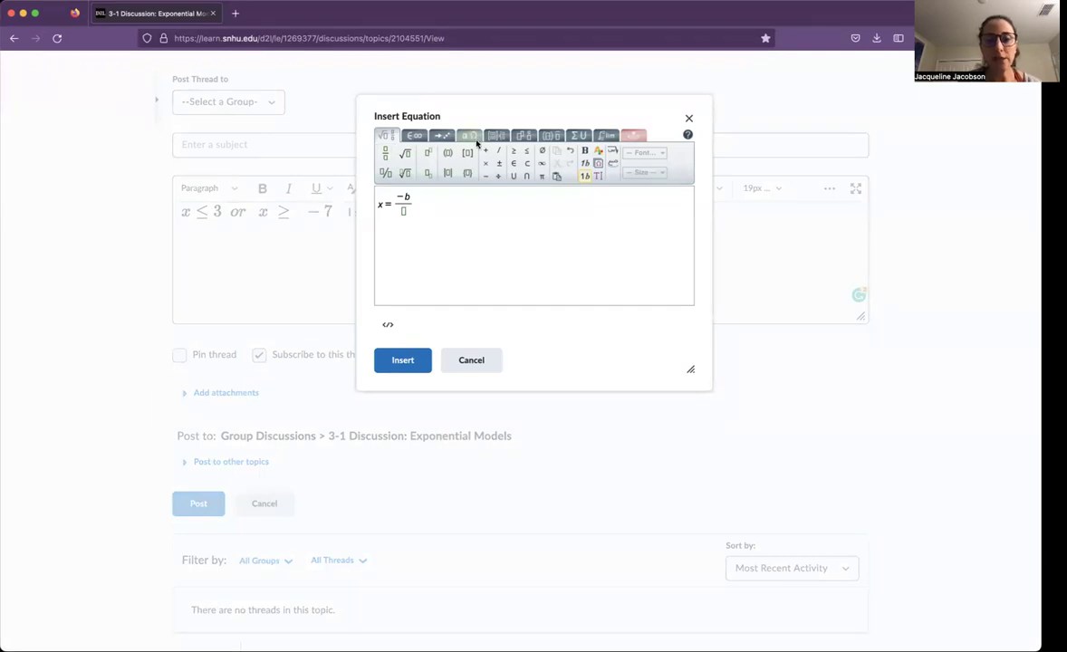
pyautogui.click(499, 164)
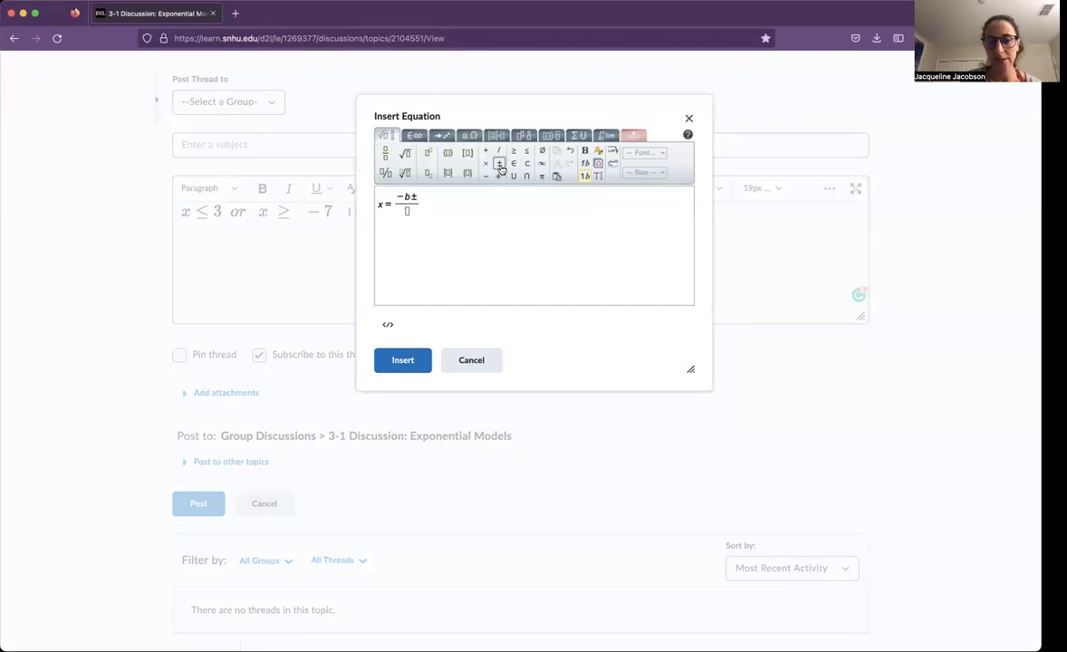
pyautogui.click(405, 154)
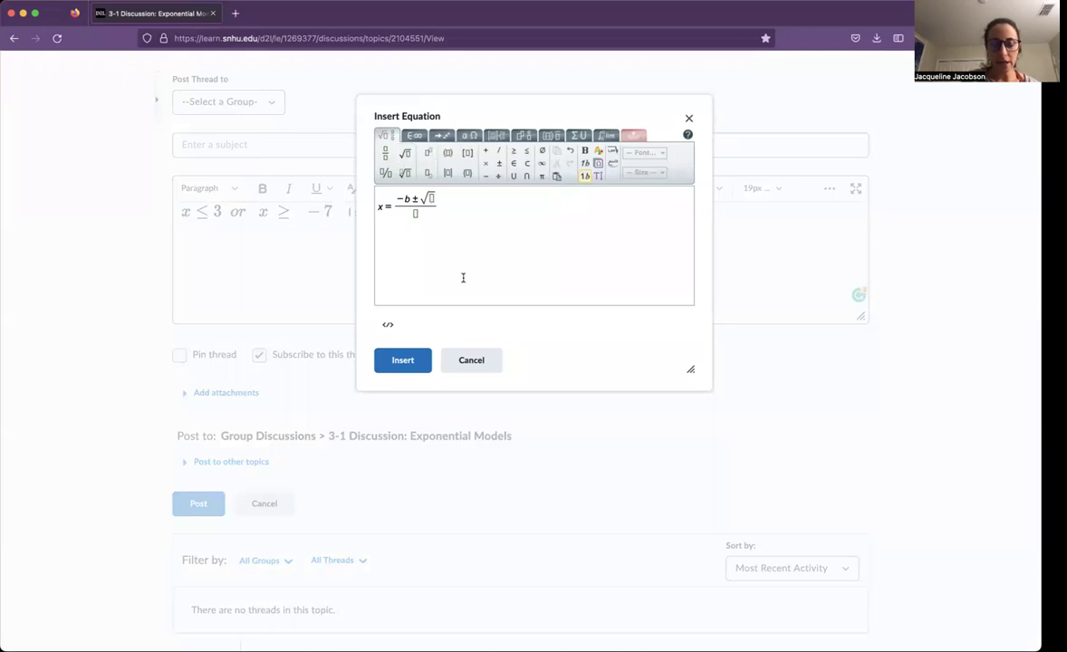
# Fill the root with b² − 4ac, set the denominator to 2a, and insert the formula.
pyautogui.click(429, 154)
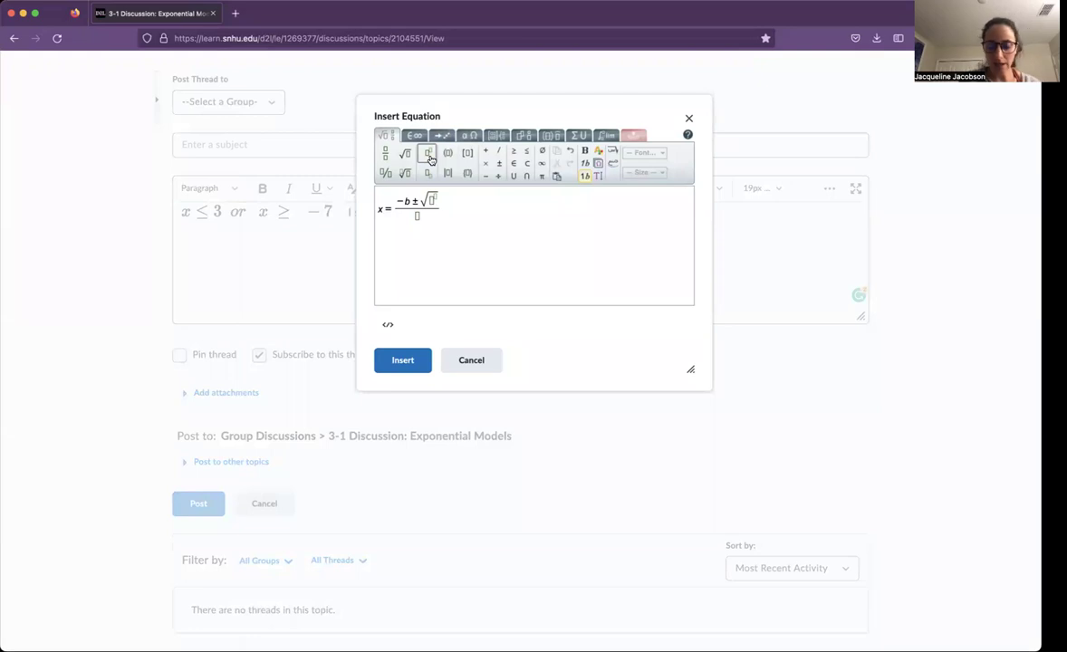
pyautogui.write('b²')
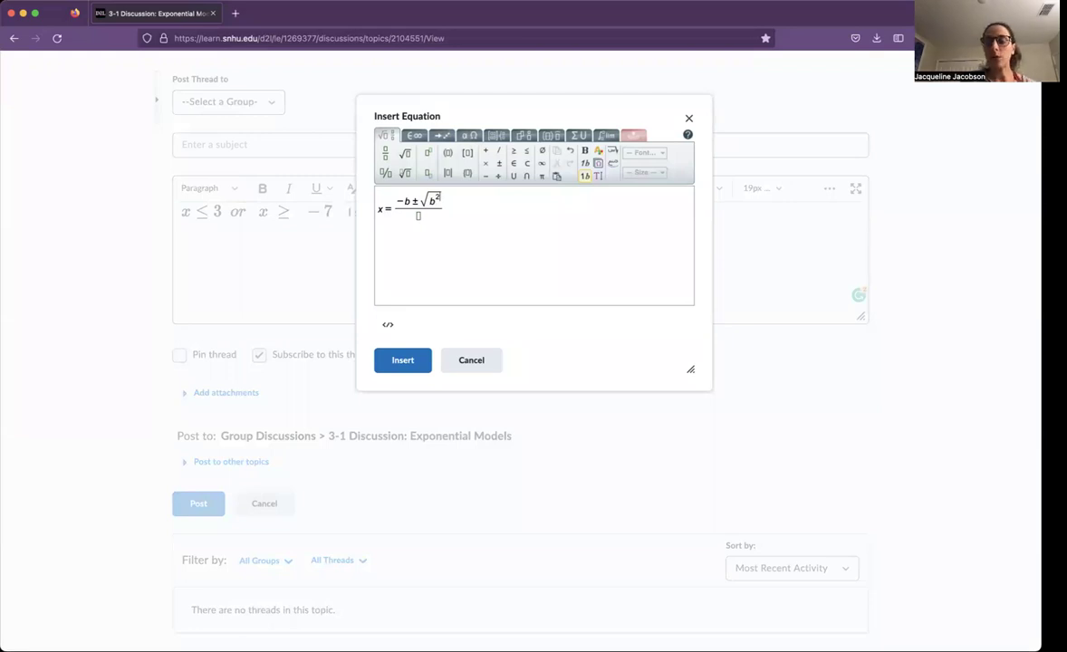
pyautogui.write('-4ac')
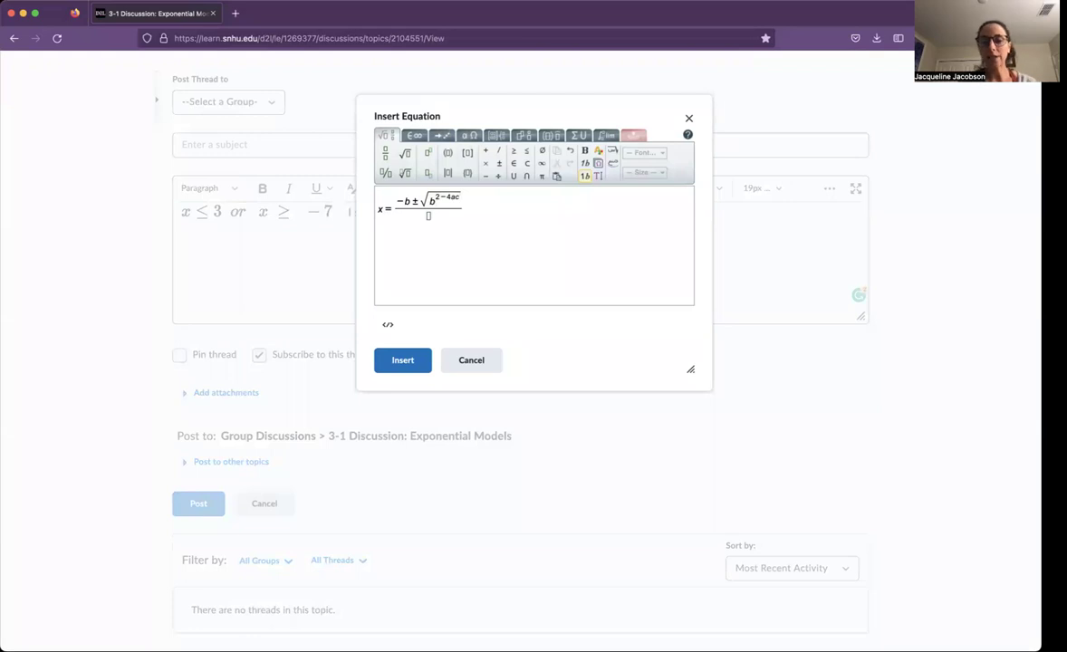
pyautogui.press('BackSpace')
pyautogui.press('BackSpace')
pyautogui.press('BackSpace')
pyautogui.press('BackSpace')
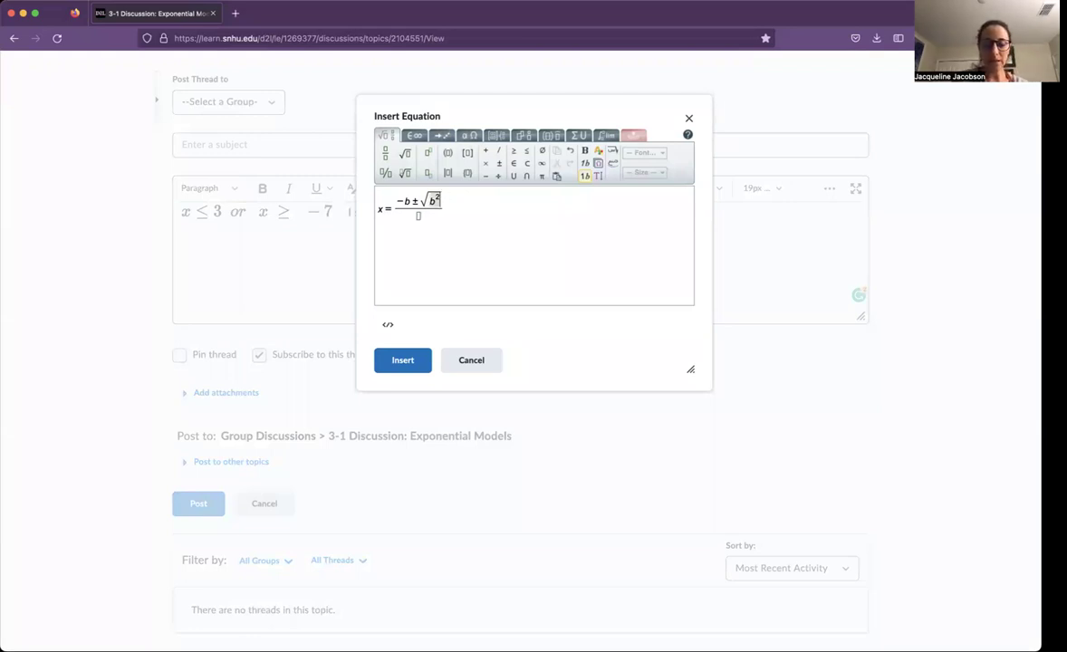
pyautogui.write('-4ac')
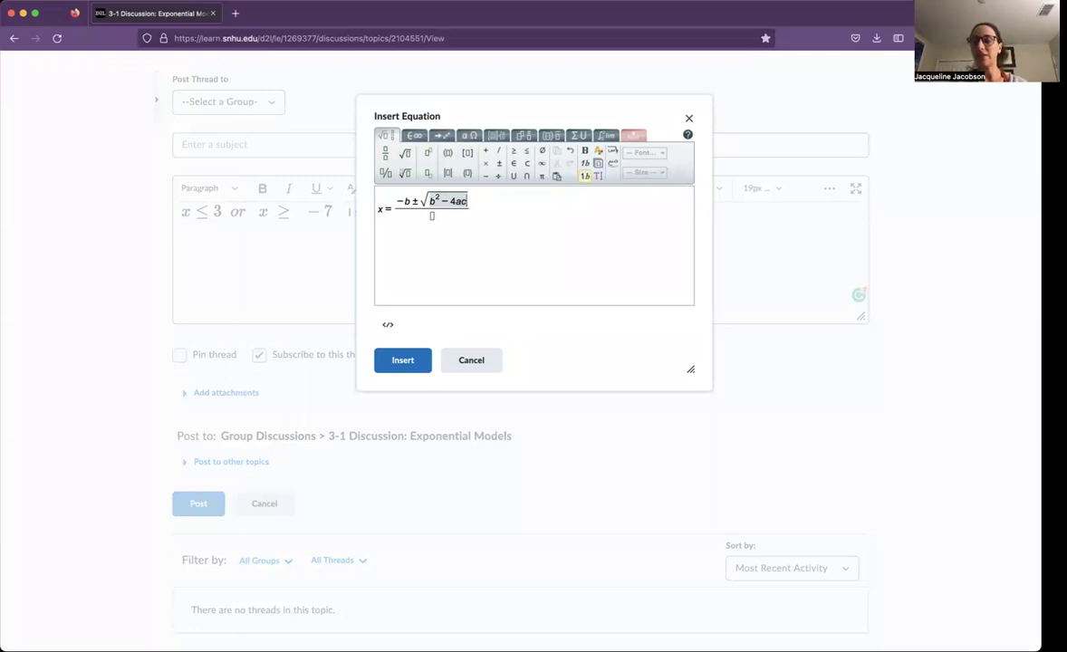
pyautogui.click(432, 216)
pyautogui.write('2a')
pyautogui.click(400, 366)
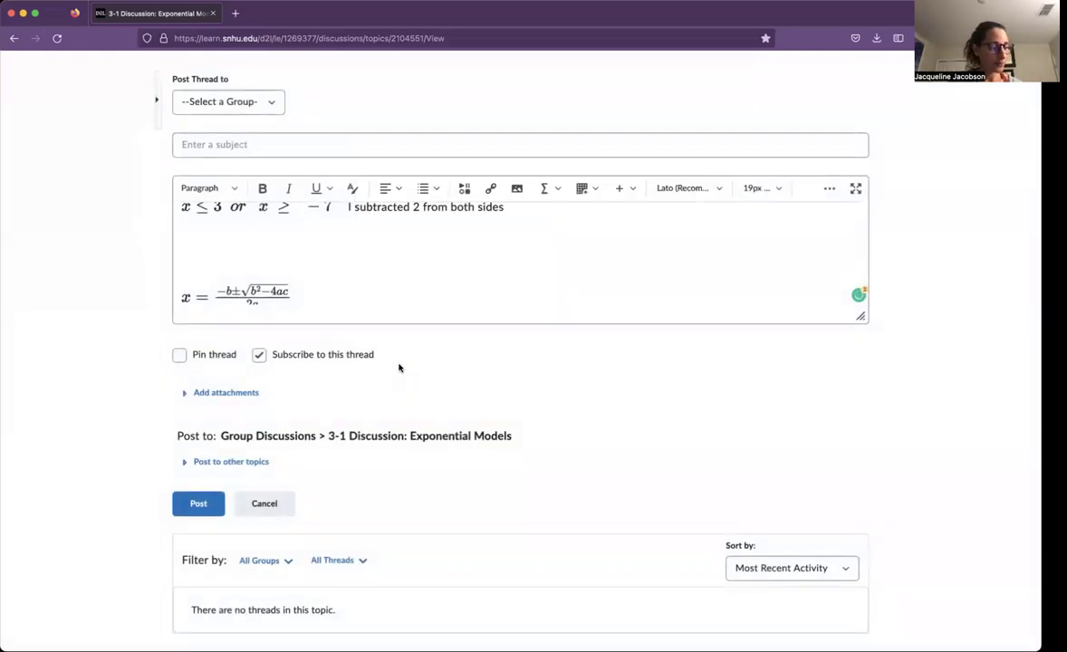
# Build the cube root of x²y³ with the nth-root and exponent templates and insert it.
pyautogui.scroll(-1, 306, 281)
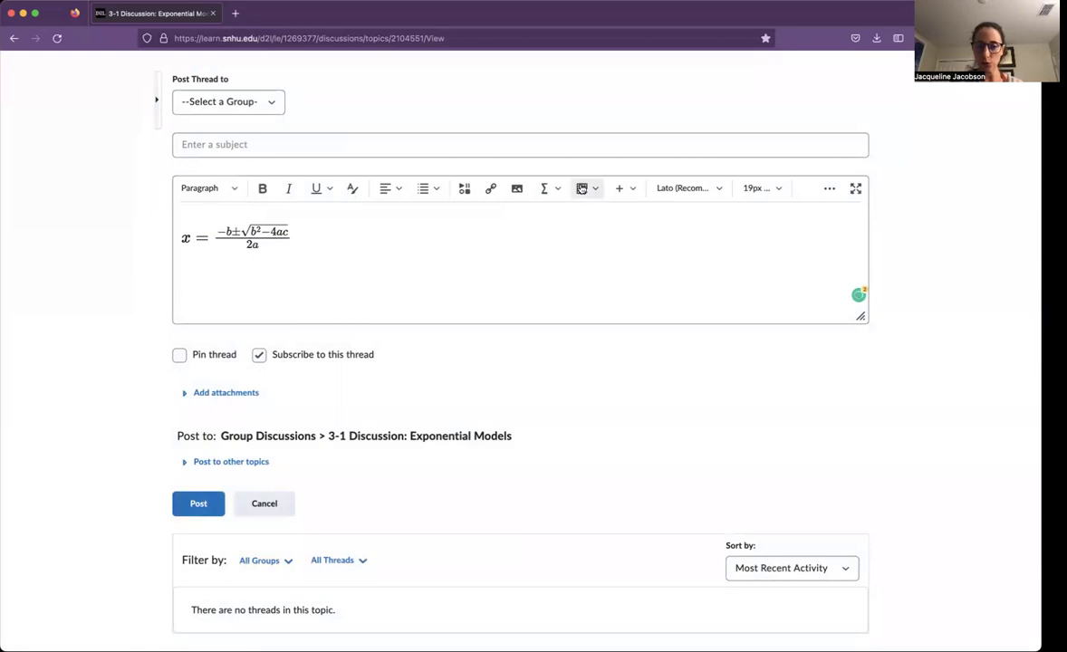
pyautogui.click(546, 188)
pyautogui.click(551, 217)
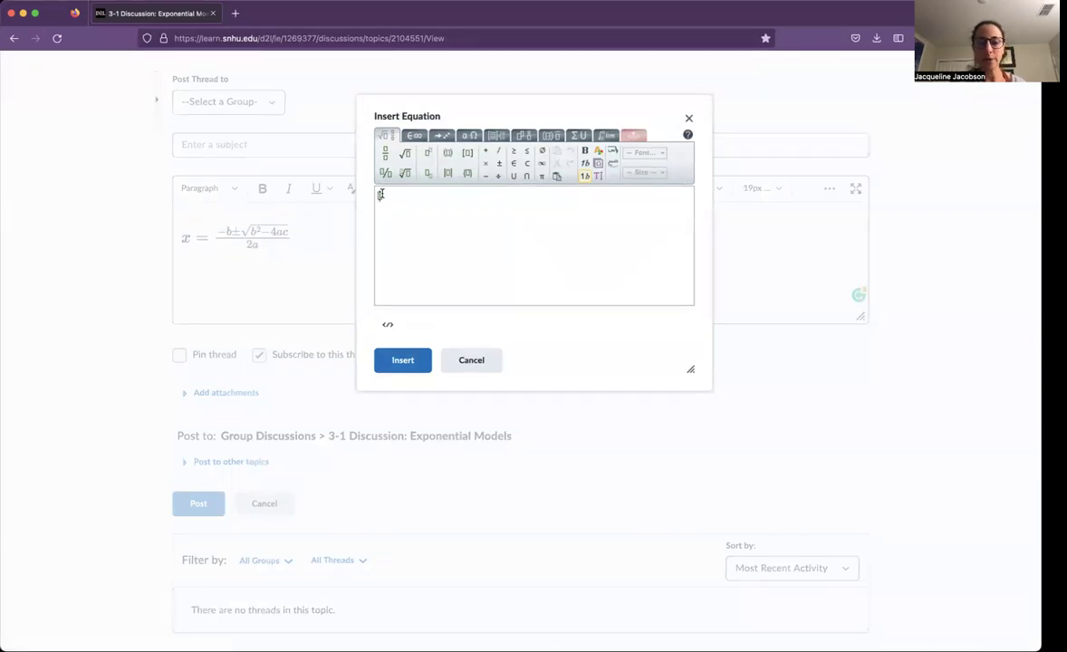
pyautogui.click(407, 176)
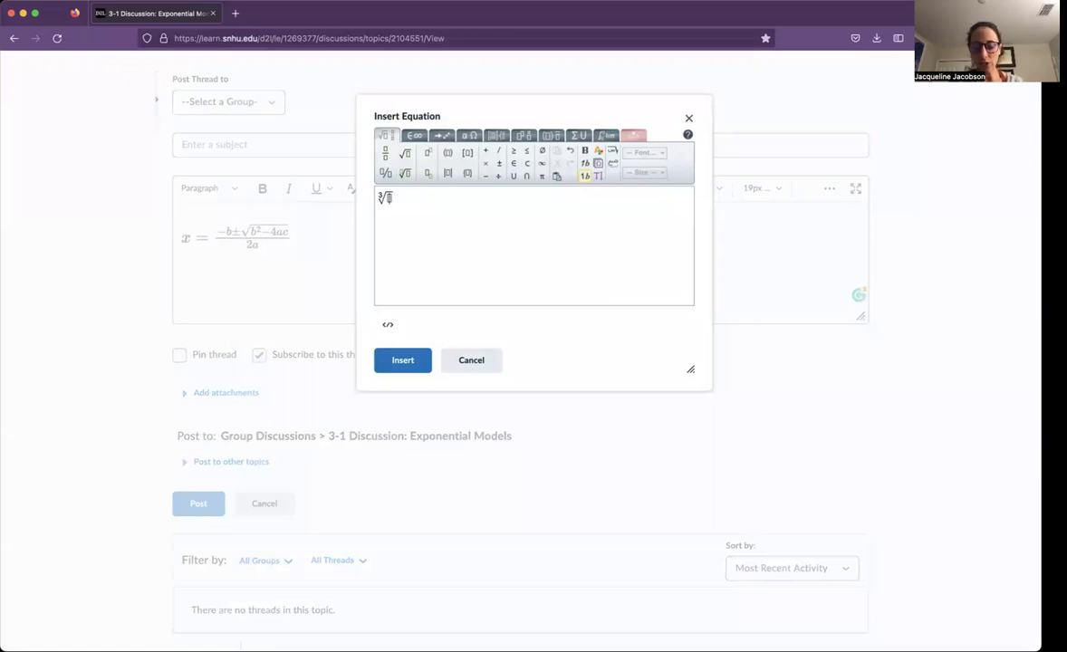
pyautogui.write('x+')
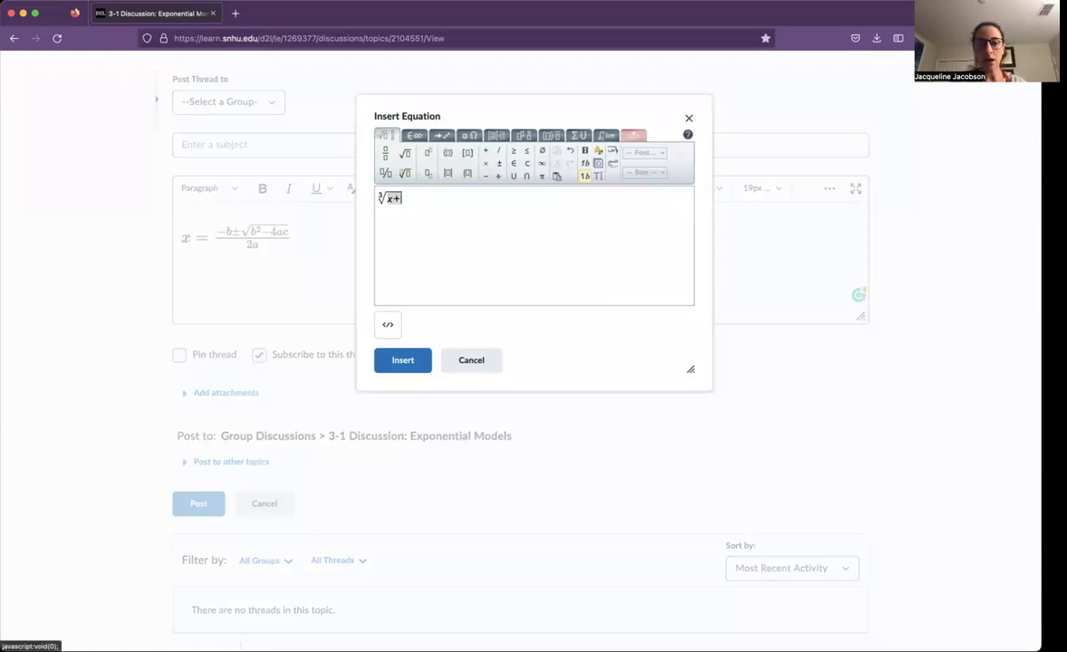
pyautogui.press('BackSpace')
pyautogui.press('BackSpace')
pyautogui.click(428, 152)
pyautogui.write('x')
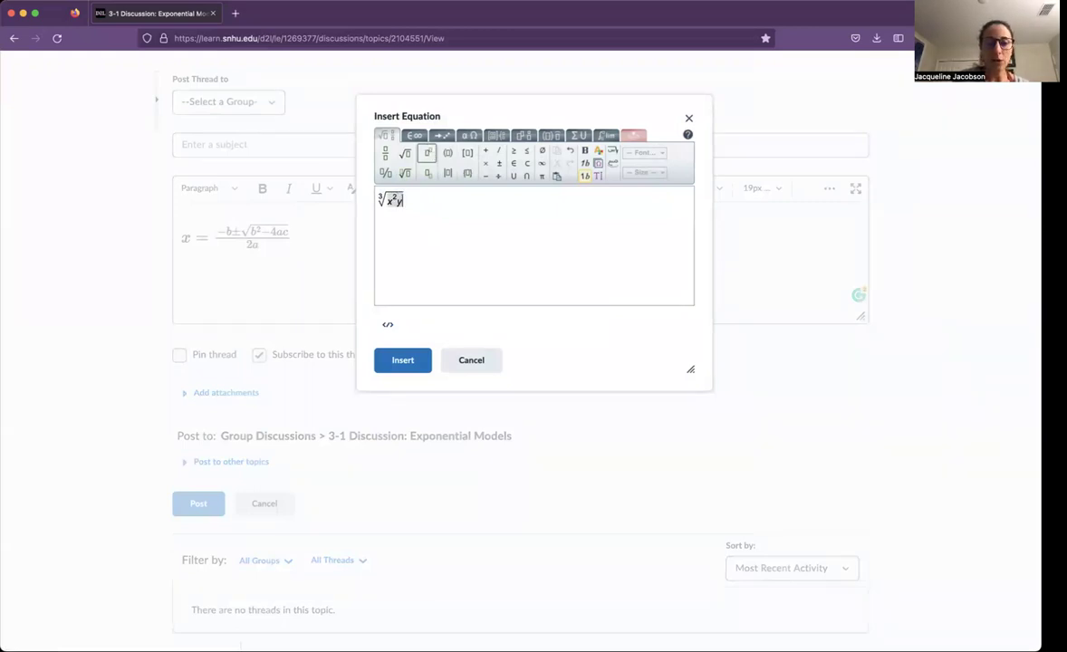
pyautogui.click(430, 153)
pyautogui.write('y')
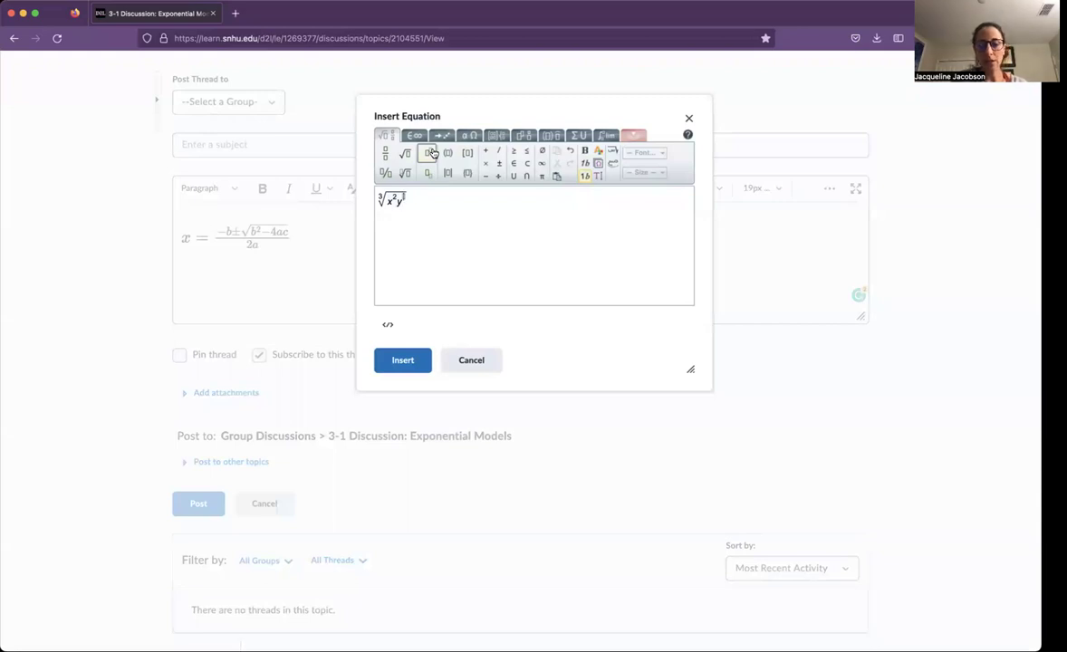
pyautogui.write('3')
pyautogui.click(404, 359)
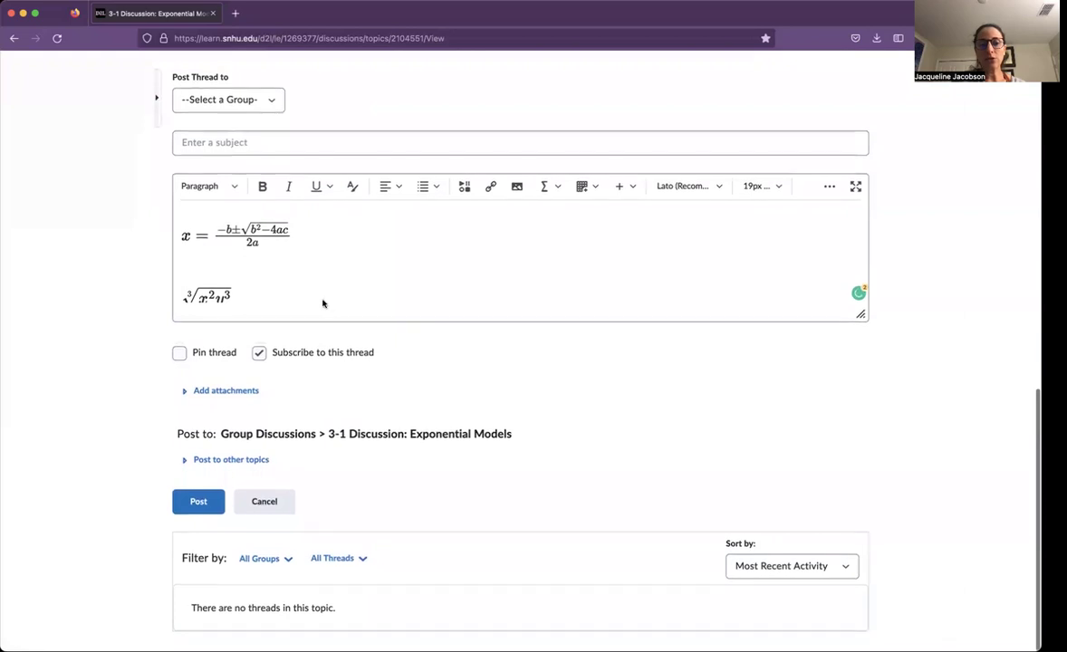
# Review all the post's equations, briefly clicking into the subject field and back.
pyautogui.scroll(5, 298, 276)
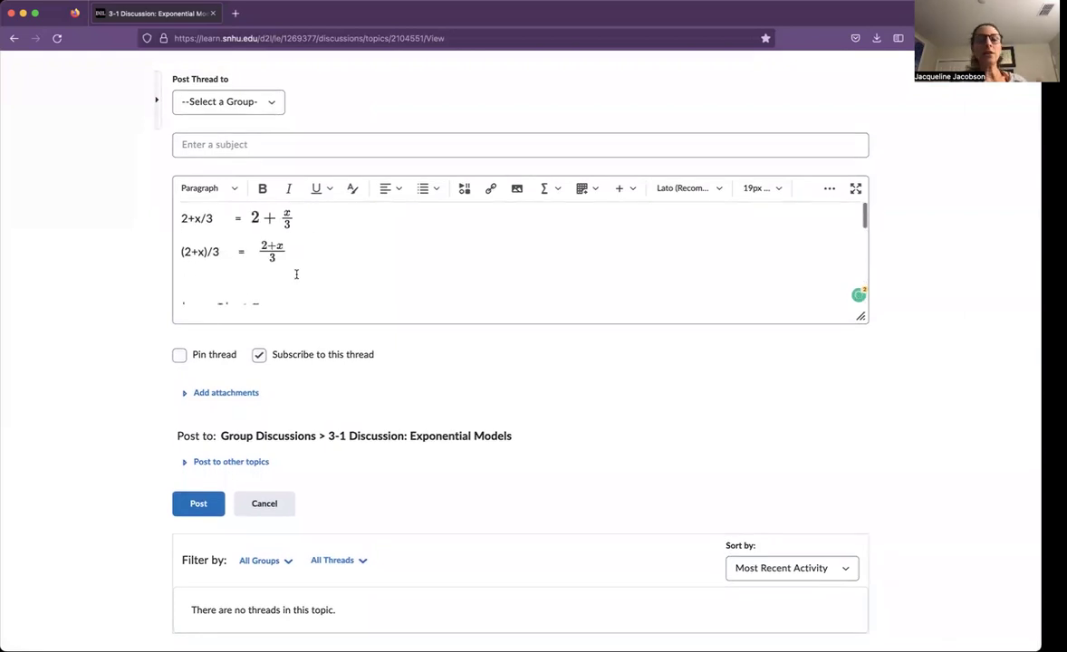
pyautogui.scroll(5, 296, 274)
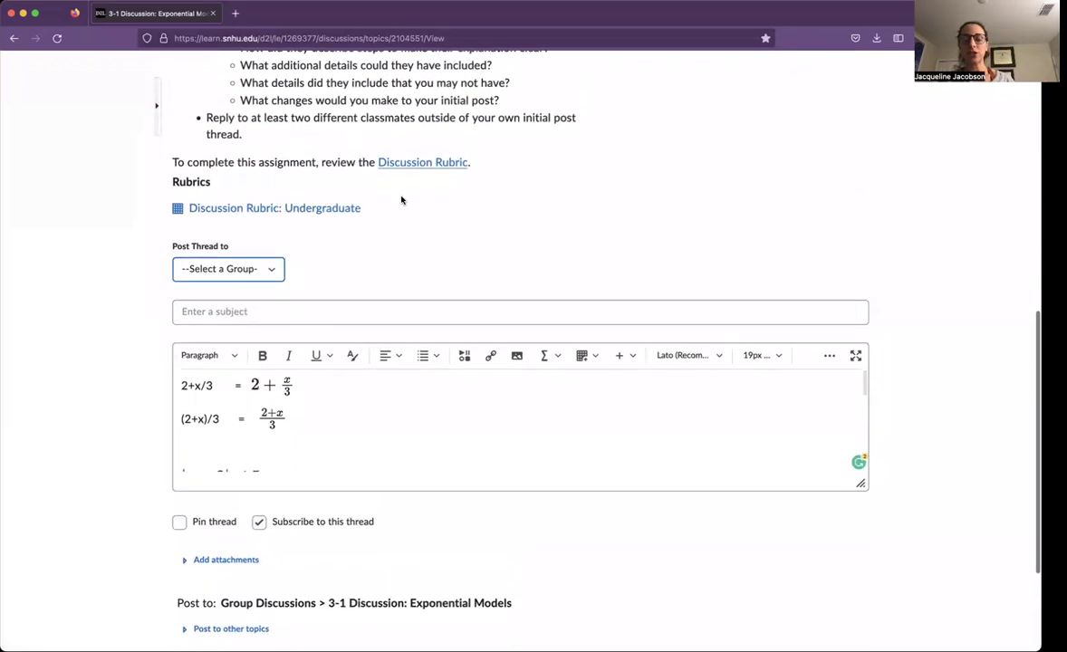
pyautogui.scroll(-4, 400, 200)
pyautogui.click(433, 187)
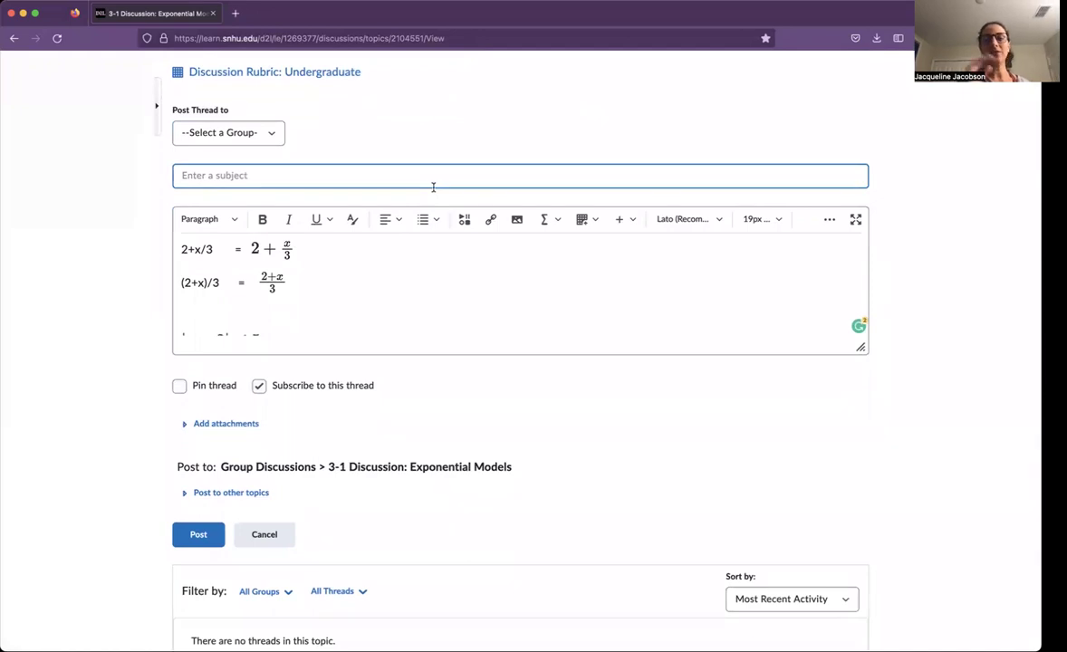
pyautogui.click(513, 299)
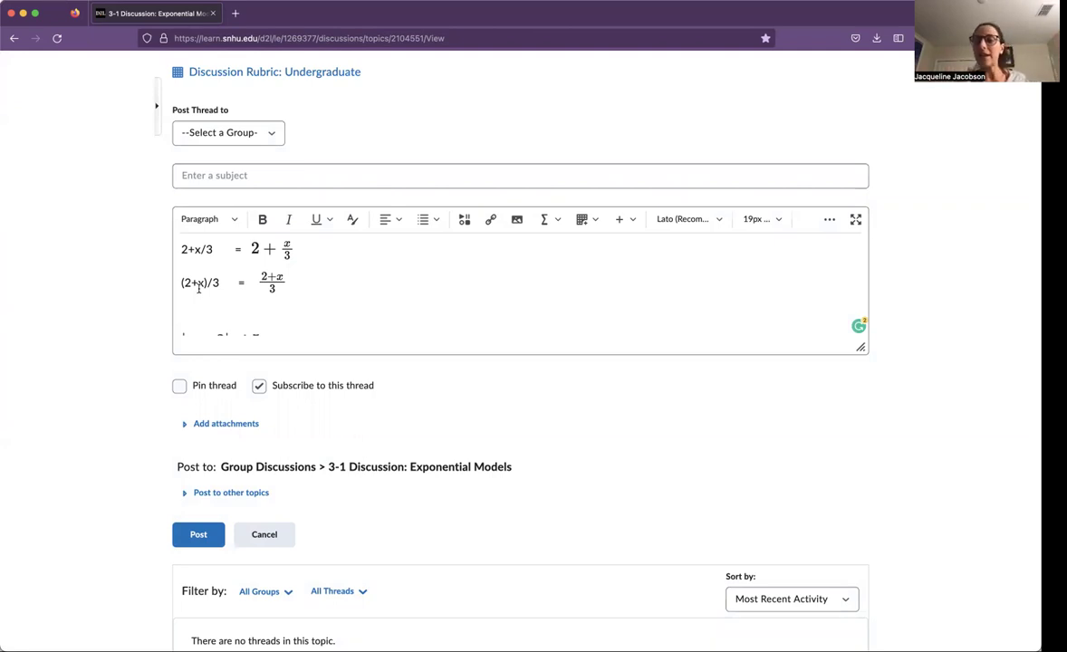
pyautogui.scroll(-8, 199, 288)
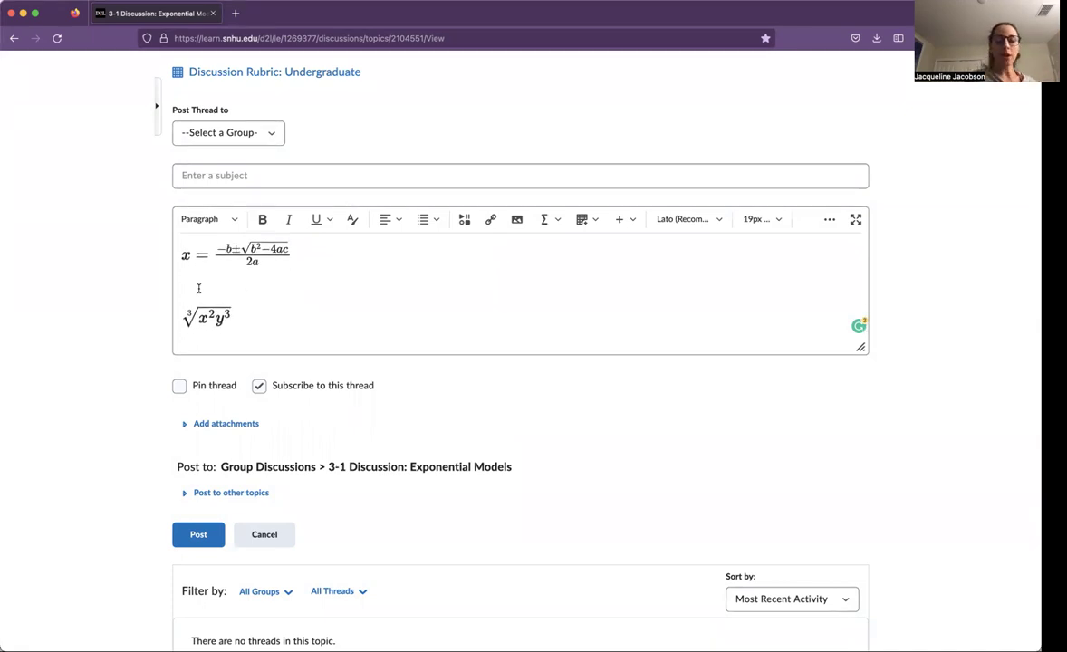
pyautogui.scroll(10, 199, 288)
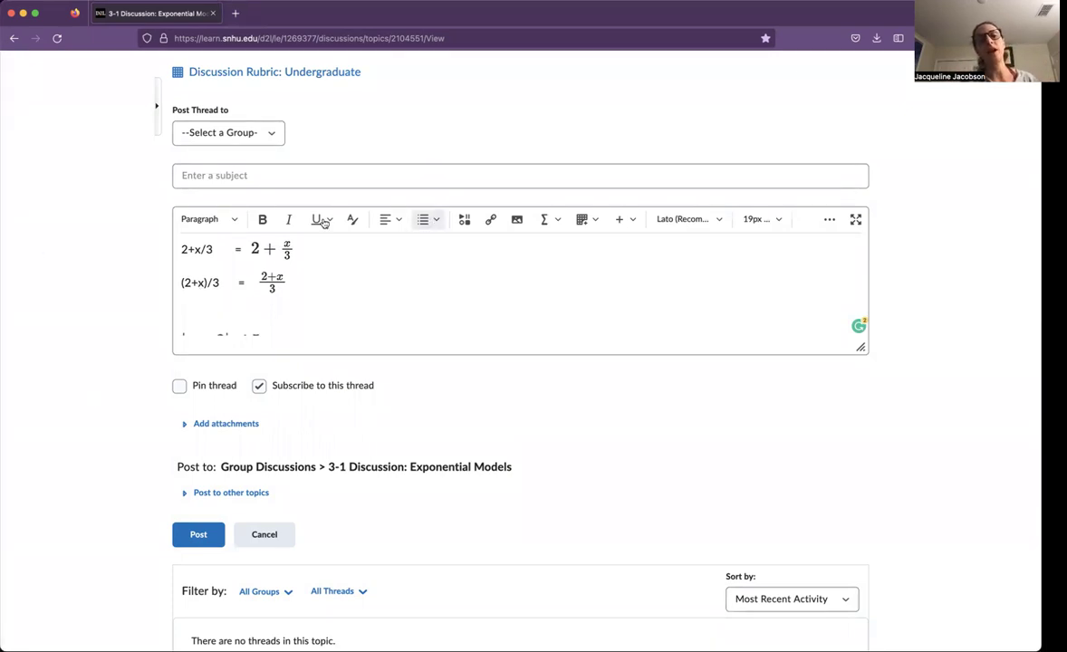
# Open the Graphical Equation editor from the Σ menu and close it without inserting anything.
pyautogui.click(552, 224)
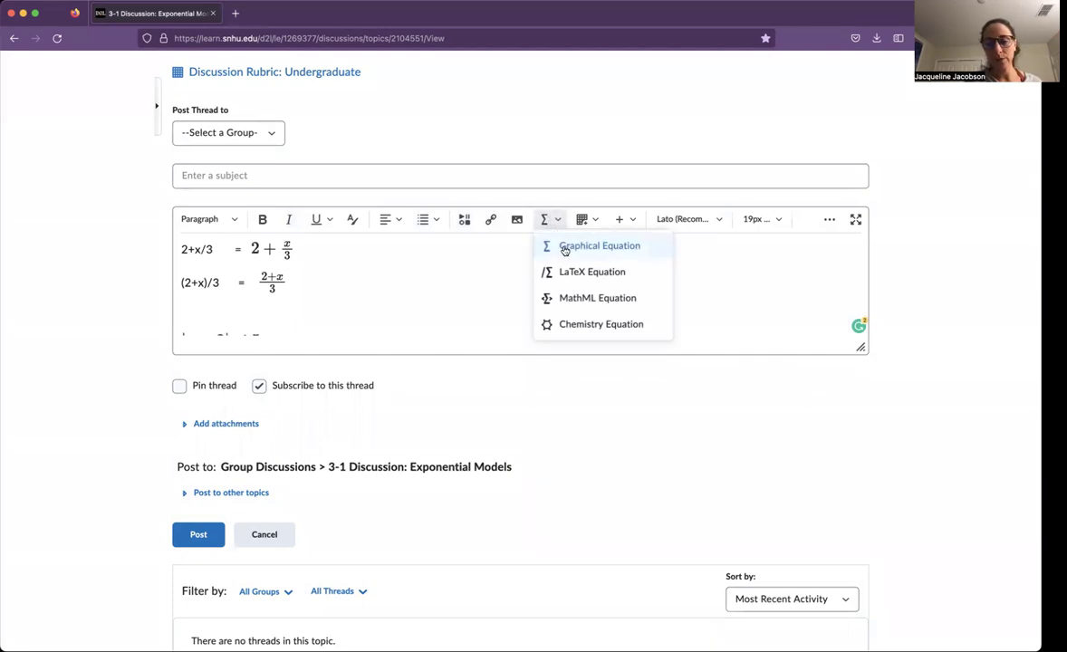
pyautogui.click(566, 248)
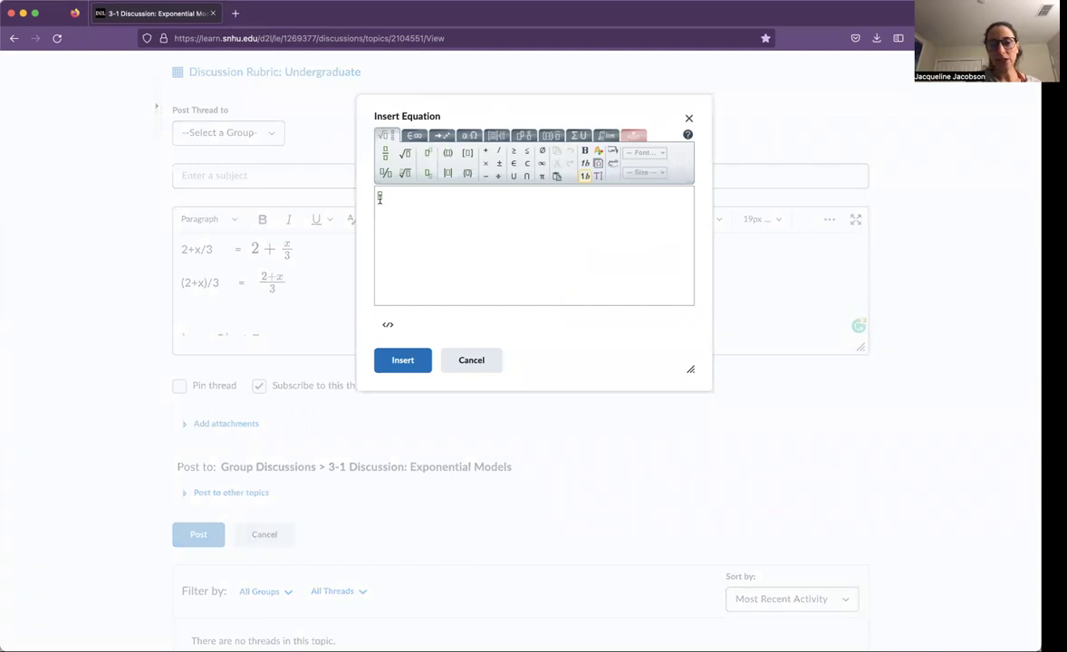
pyautogui.click(689, 117)
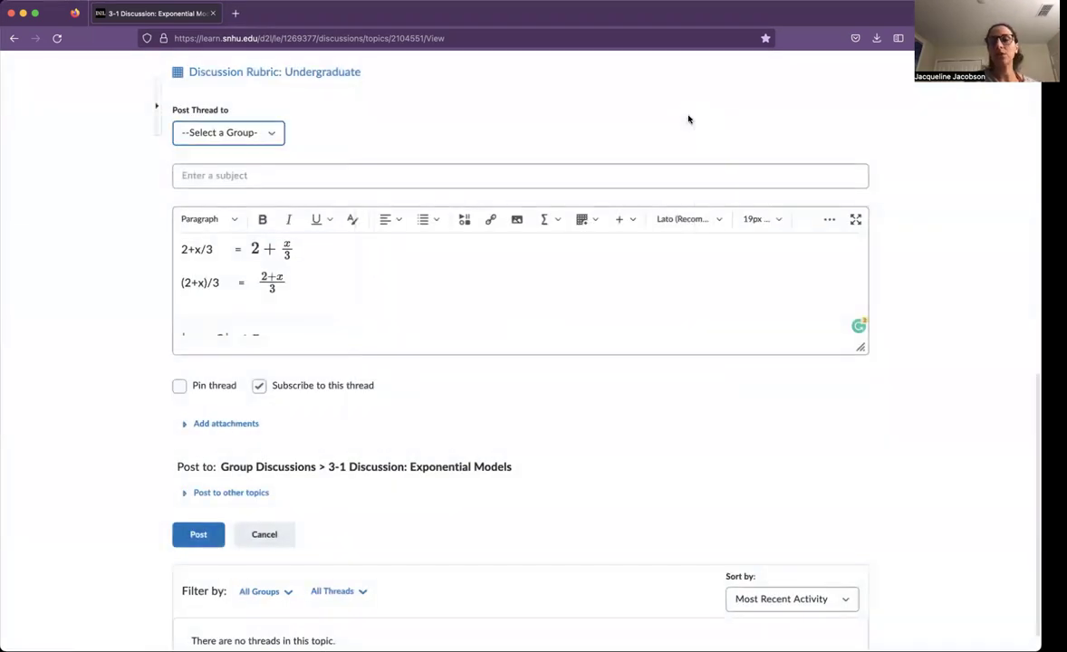
pyautogui.click(689, 118)
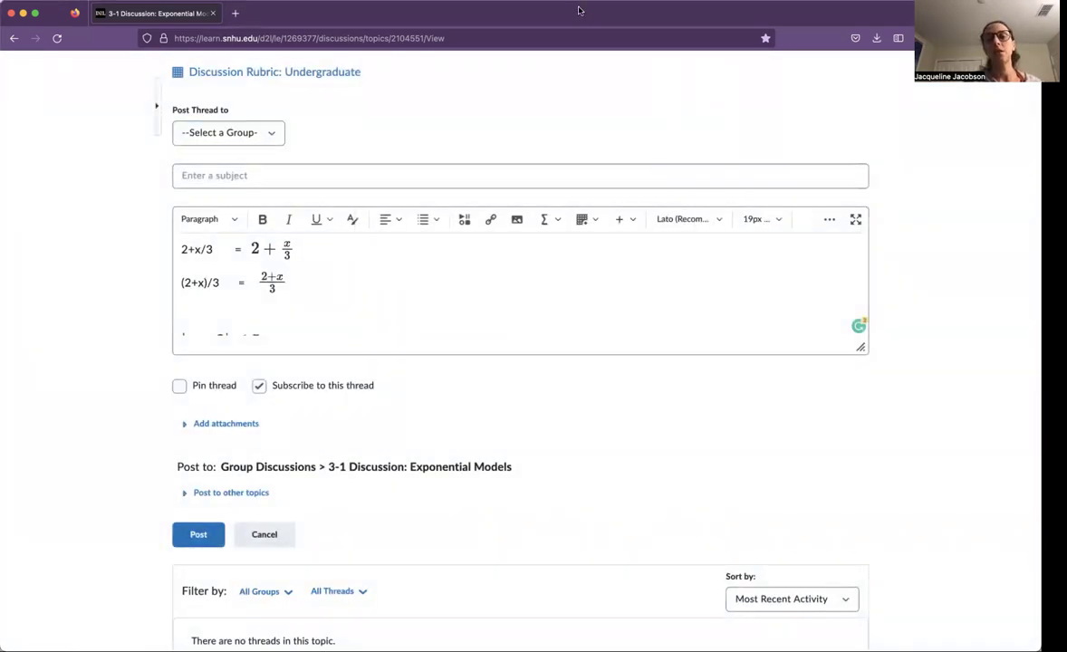